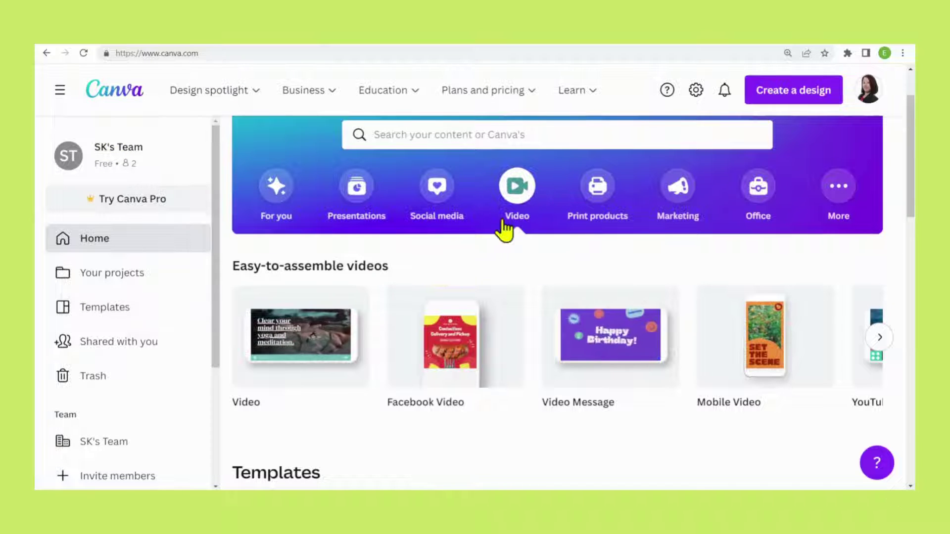
Create a blank 1920 × 1080 video design from the Video option.
mouse_move(304, 350)
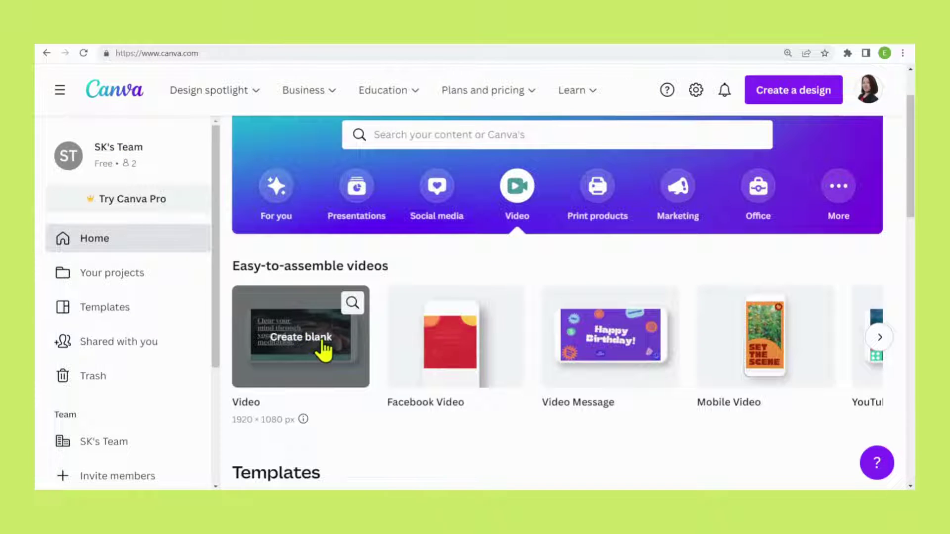
left_click(321, 336)
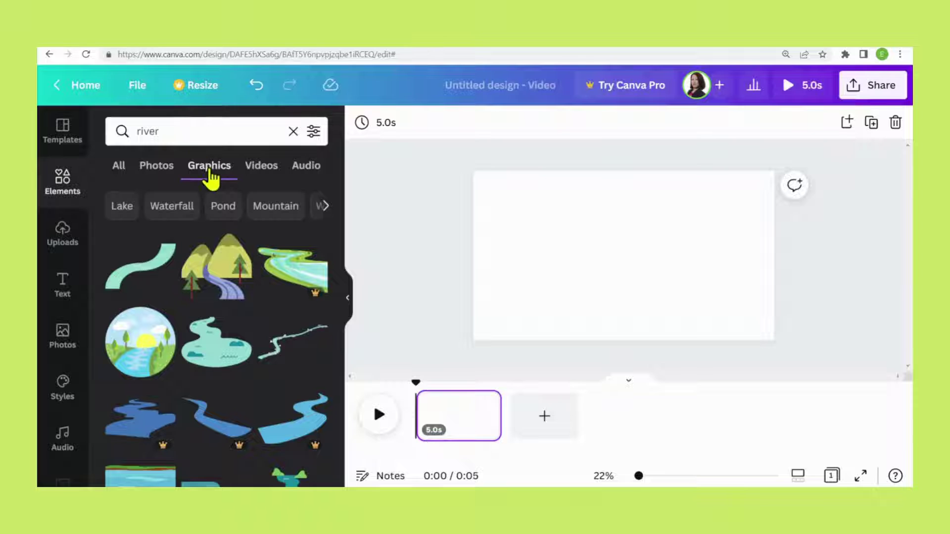
Place the green river-and-mountains illustration and drag its corners outward to enlarge it.
scroll(210, 396, "down", 5)
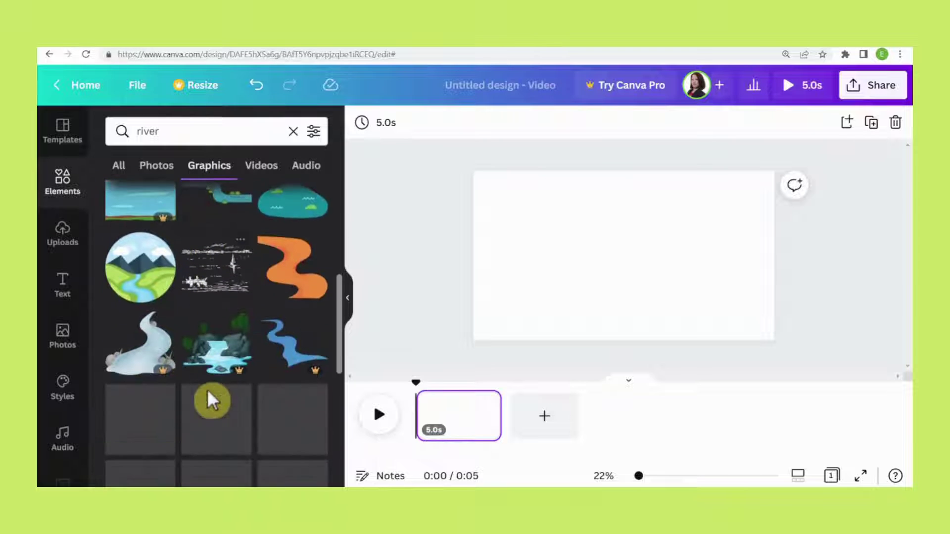
scroll(207, 389, "down", 2)
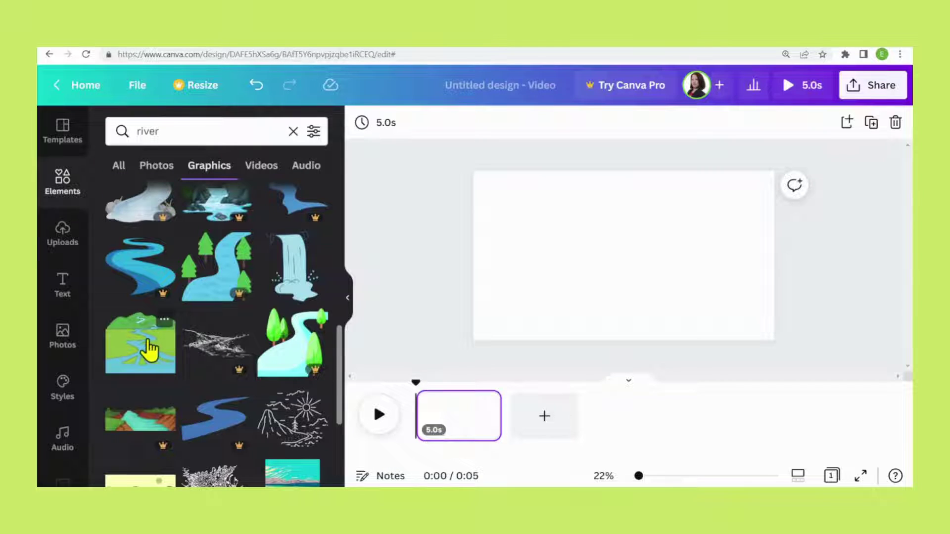
left_click(147, 351)
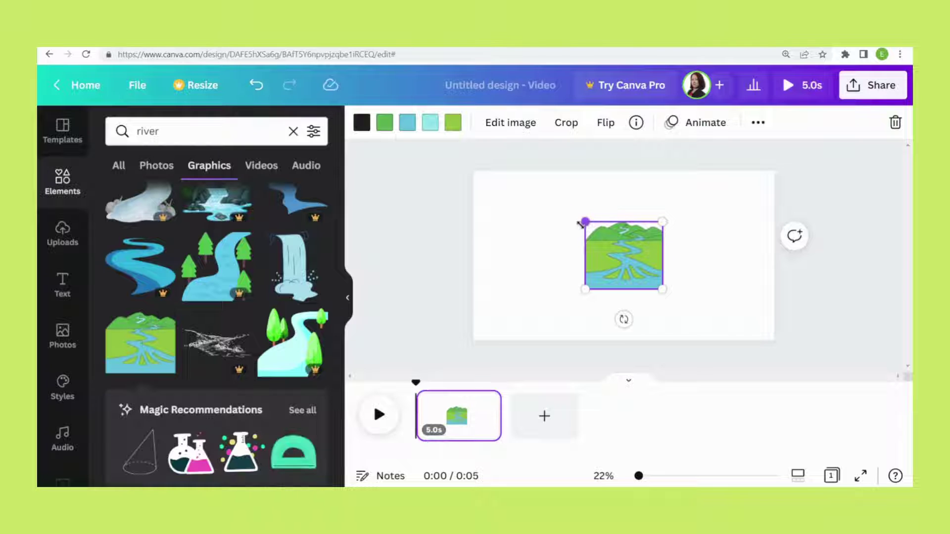
left_click_drag(570, 220, 558, 198)
left_click_drag(663, 289, 691, 314)
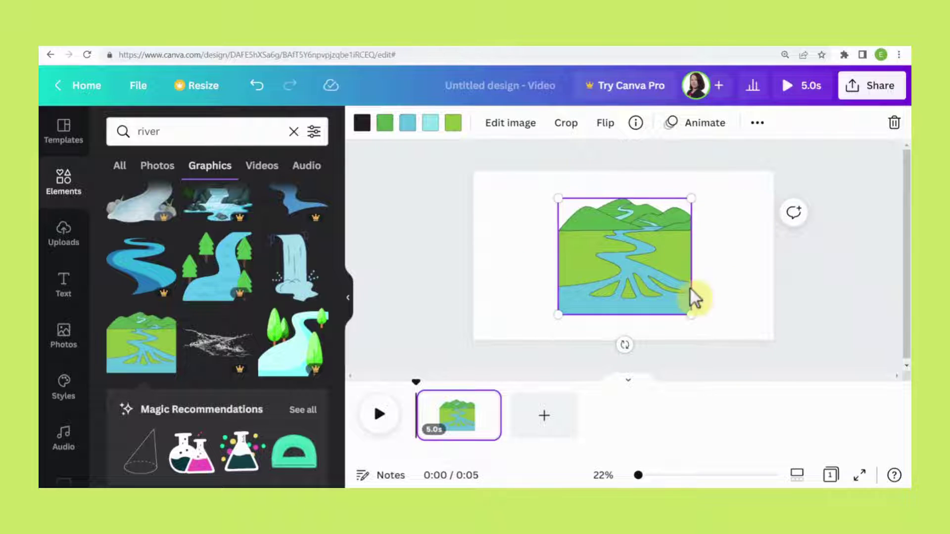
mouse_move(643, 478)
left_mouse_down()
mouse_move(664, 478)
mouse_move(648, 476)
left_mouse_up()
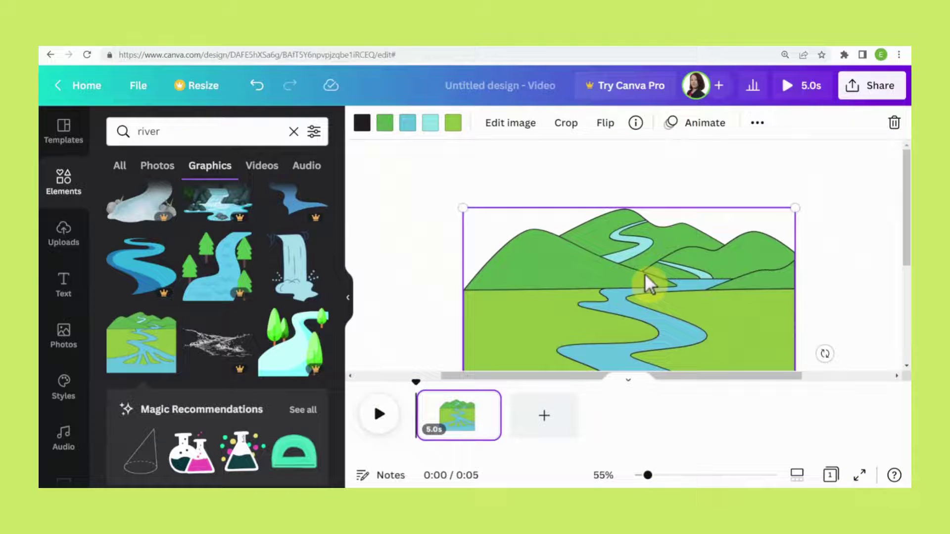
Crop the mountains off the top of the river illustration and move the strip to the page top.
left_click(566, 124)
left_click_drag(465, 214, 439, 290)
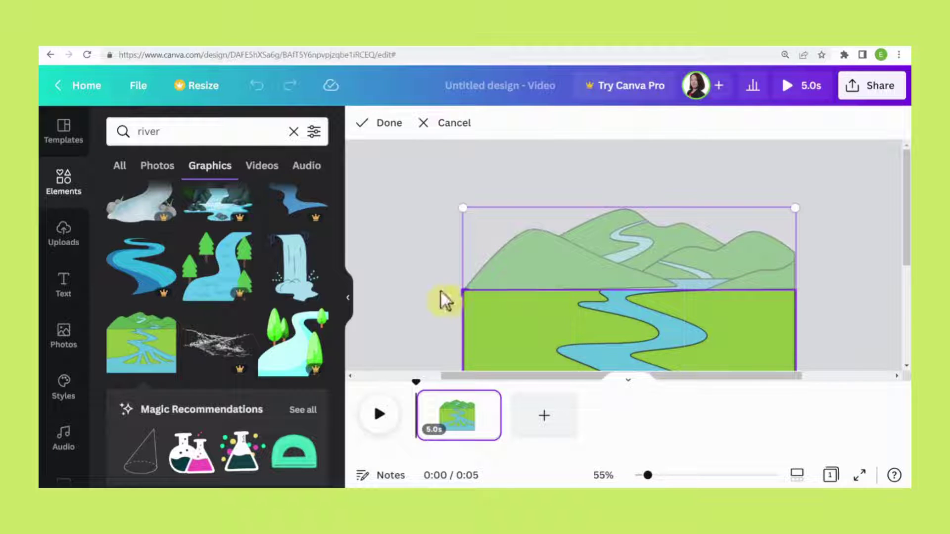
left_click(858, 292)
left_click_drag(737, 319, 740, 149)
Crop the wide water off the bottom of the river strip.
left_click(575, 130)
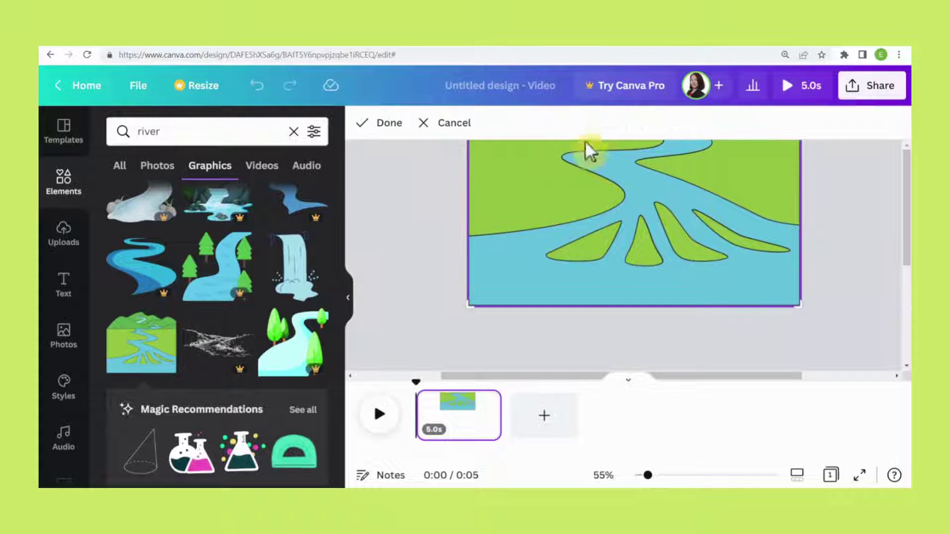
left_click_drag(469, 303, 473, 250)
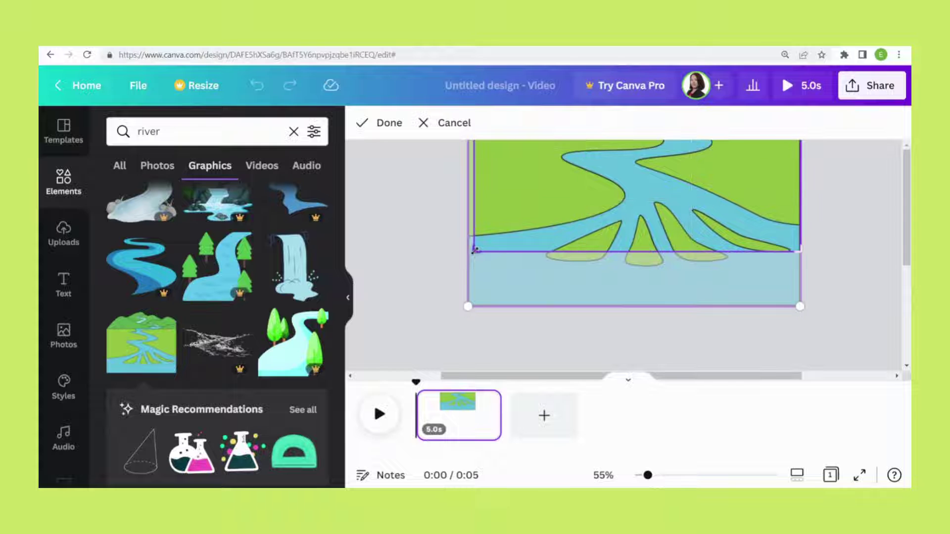
left_click(838, 332)
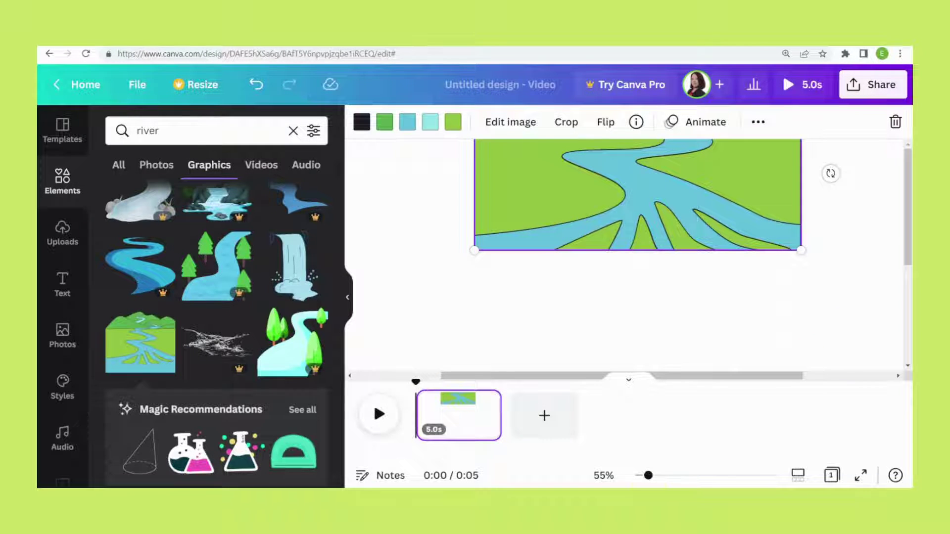
left_click_drag(652, 477, 639, 476)
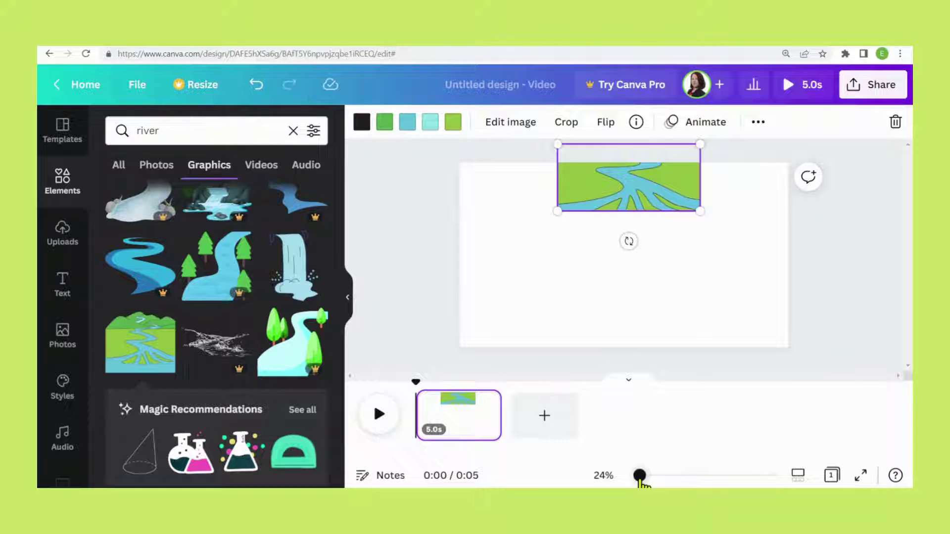
Center the river strip, widen it to the full 1920 px width, and lower it down the page.
left_click_drag(640, 190, 612, 281)
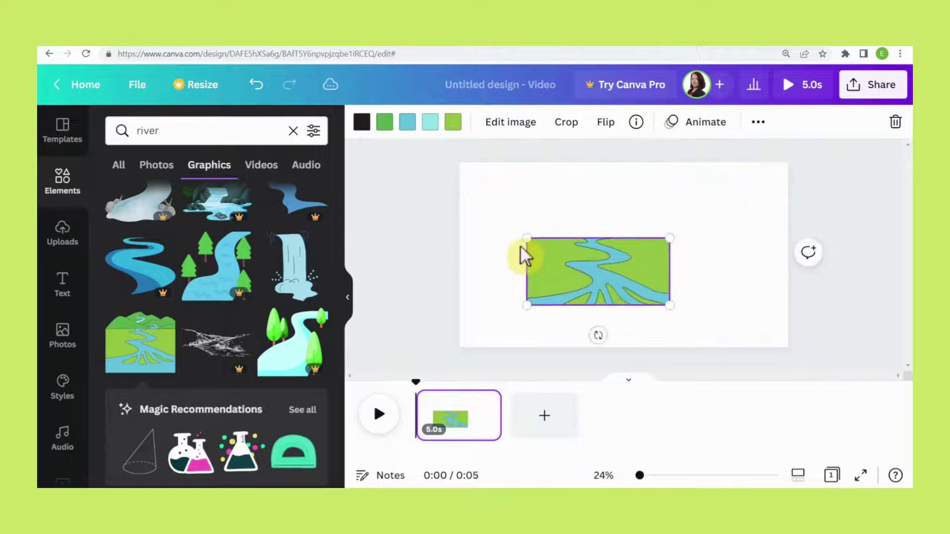
left_click_drag(526, 238, 434, 257)
left_click_drag(669, 305, 796, 336)
left_click_drag(710, 304, 698, 303)
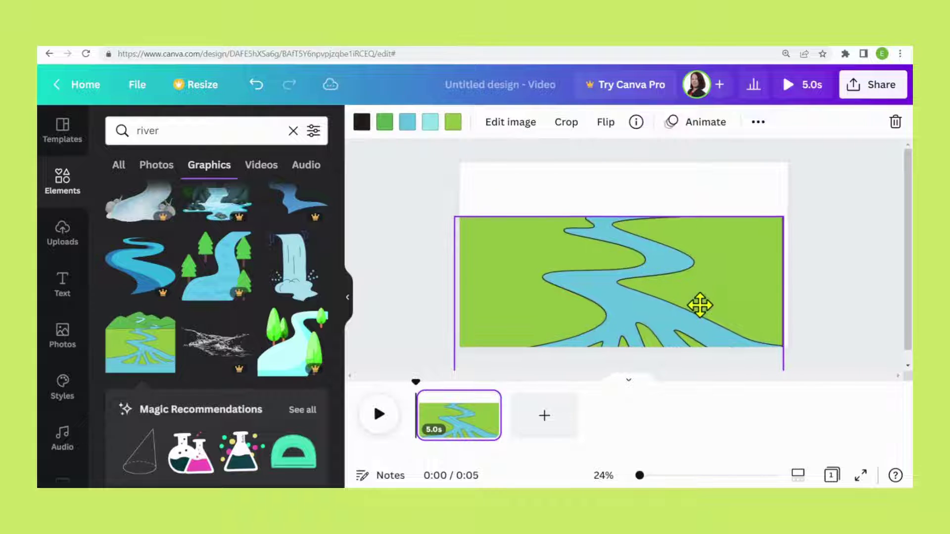
left_click_drag(785, 216, 788, 214)
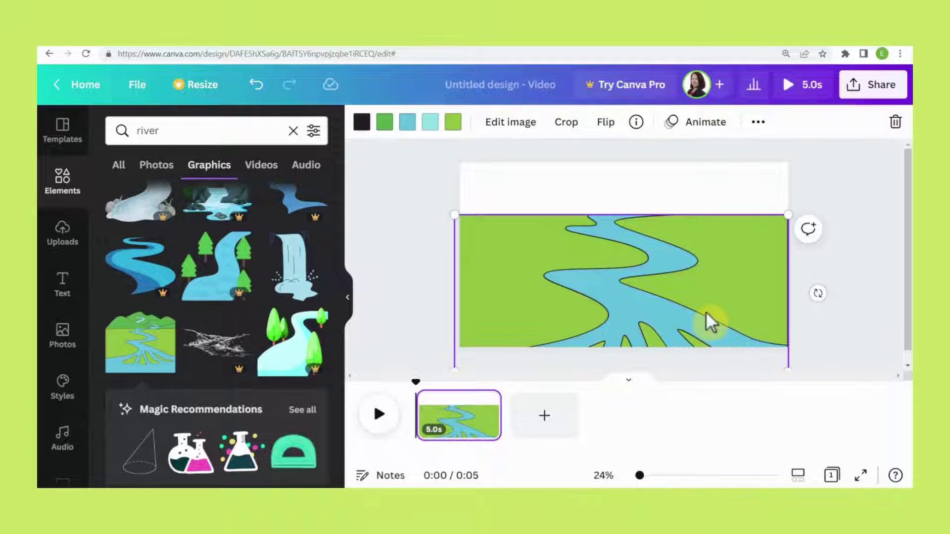
left_click_drag(702, 293, 702, 297)
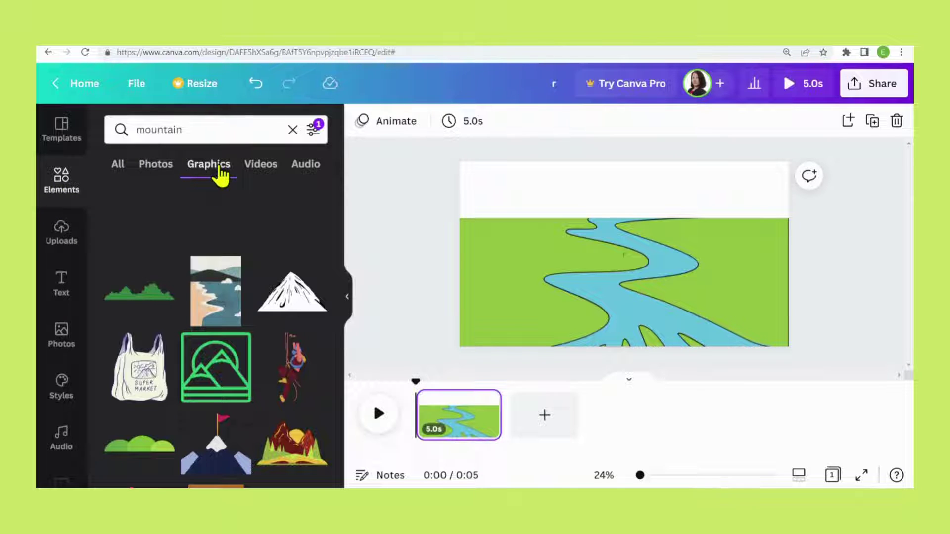
Add the green tree-line illustration and view its Info details.
left_click(153, 306)
scroll(153, 303, "down", 5)
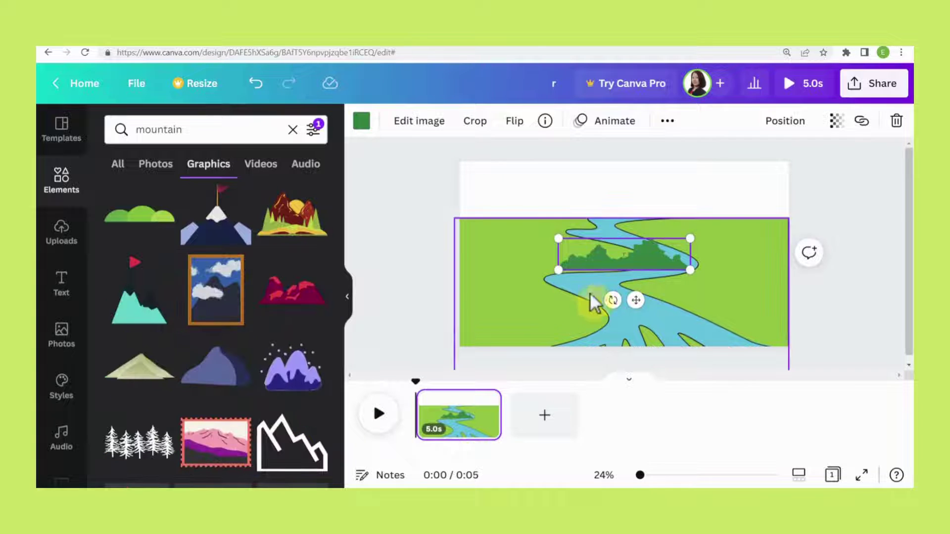
left_click_drag(619, 259, 524, 193)
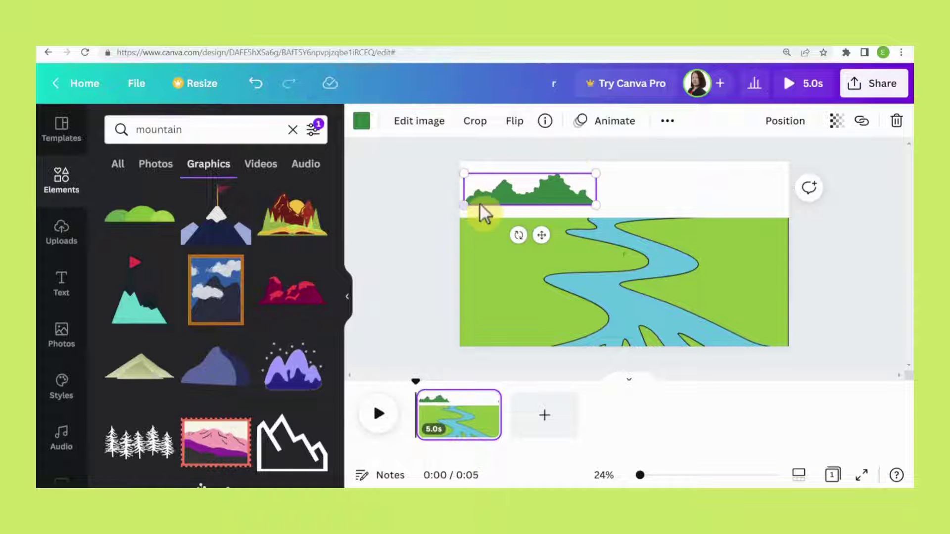
left_click(545, 123)
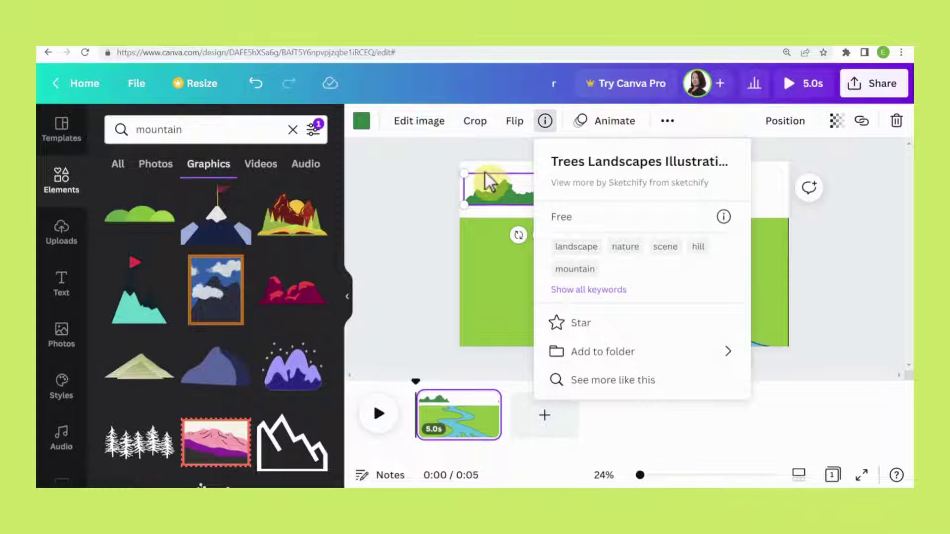
left_click(441, 195)
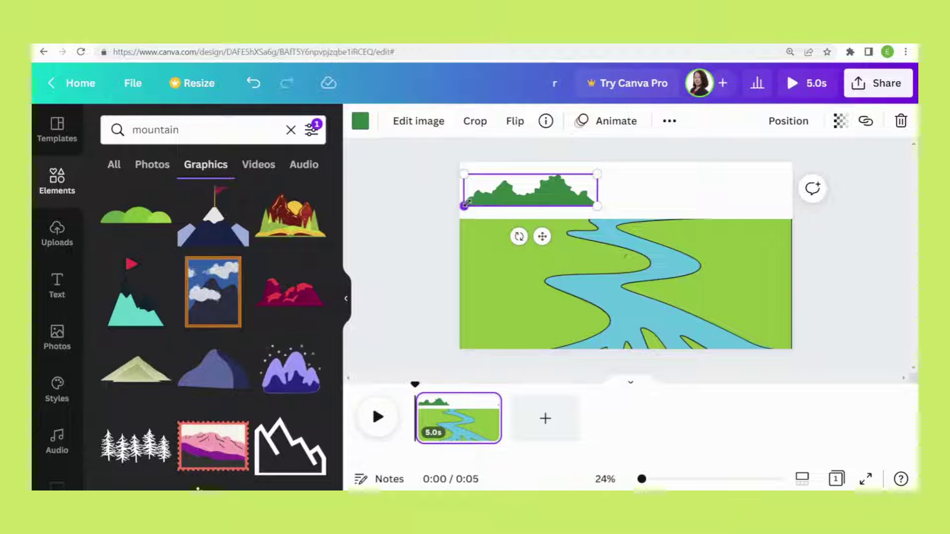
Resize the tree line to 1,080 × 259 and set it on the ground's top edge at left.
left_click_drag(464, 204, 516, 204)
left_click_drag(602, 181, 648, 175)
left_click_drag(678, 283, 678, 288)
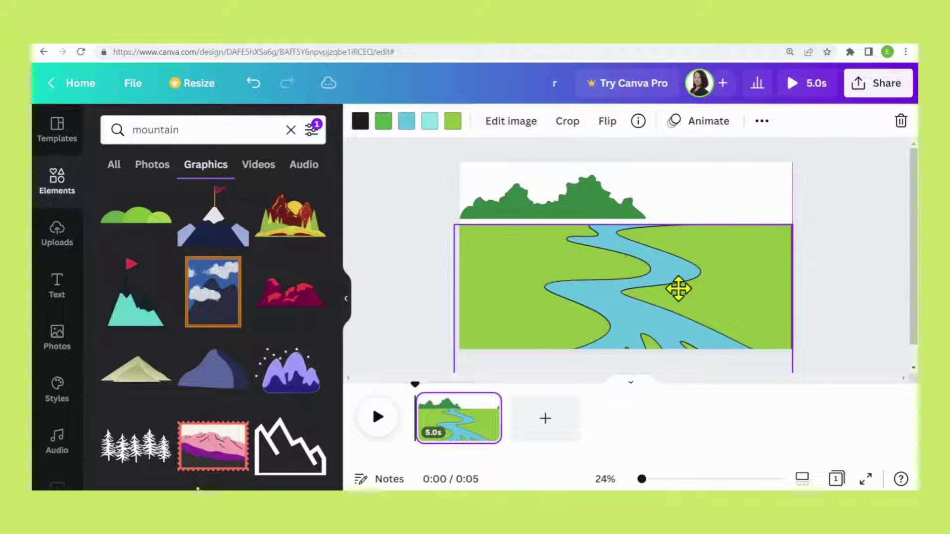
left_click_drag(574, 200, 574, 206)
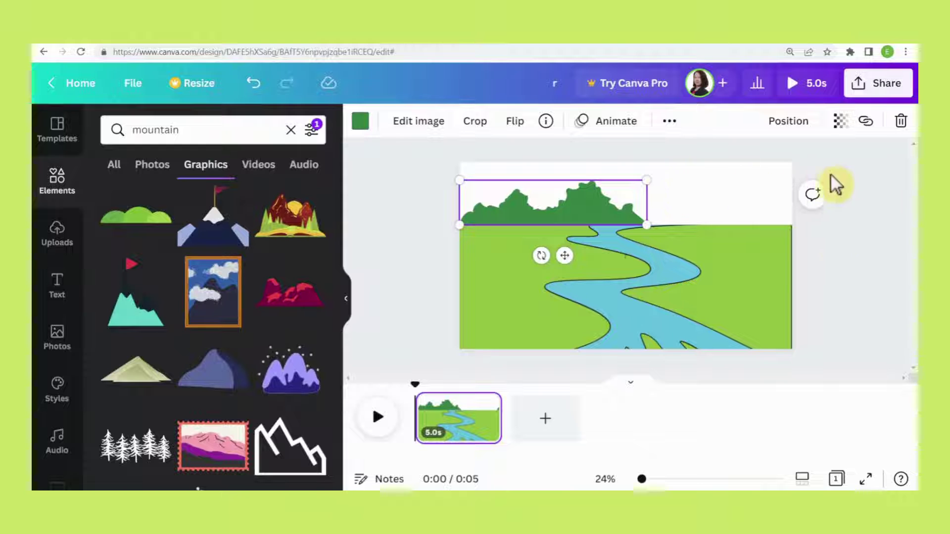
Duplicate the tree line with Ctrl+D and move the copy to the right end of the horizon.
left_click(727, 203)
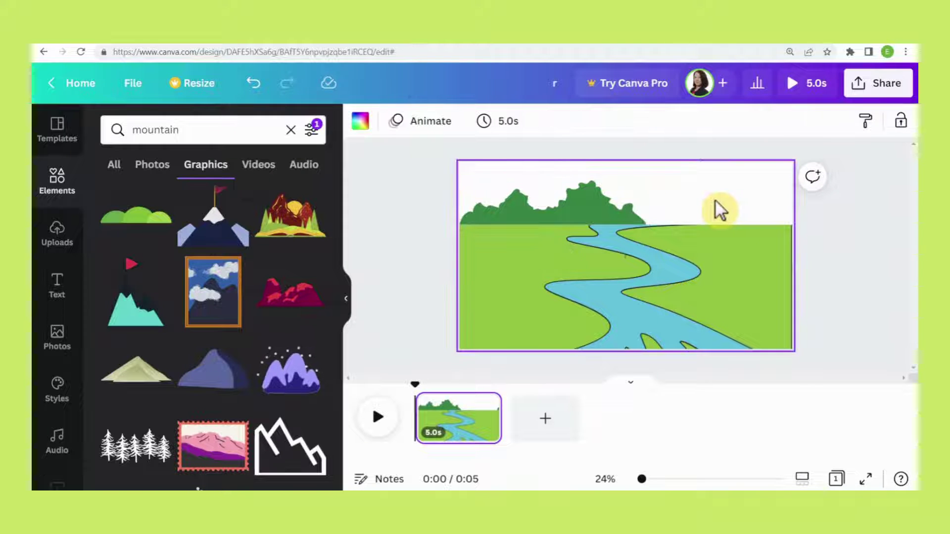
left_click(614, 208)
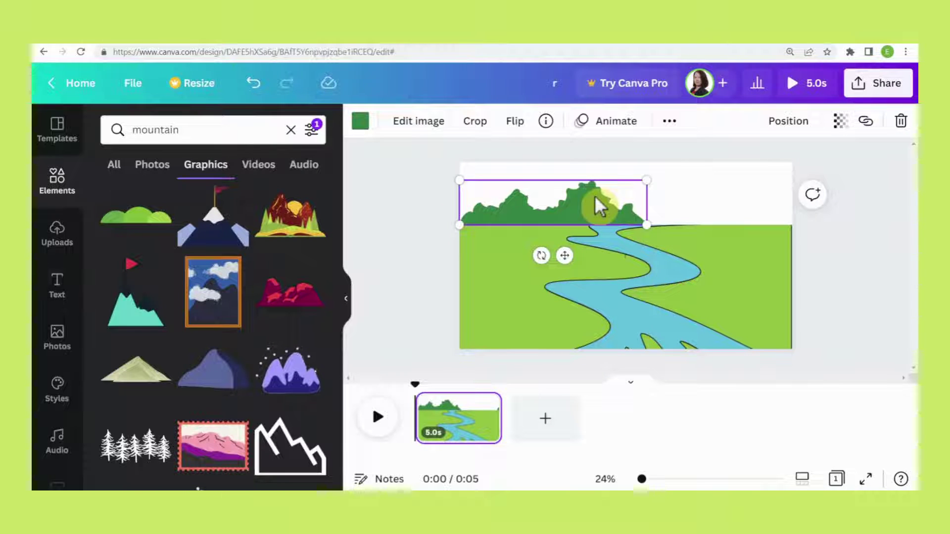
left_click(704, 196)
key("Tab")
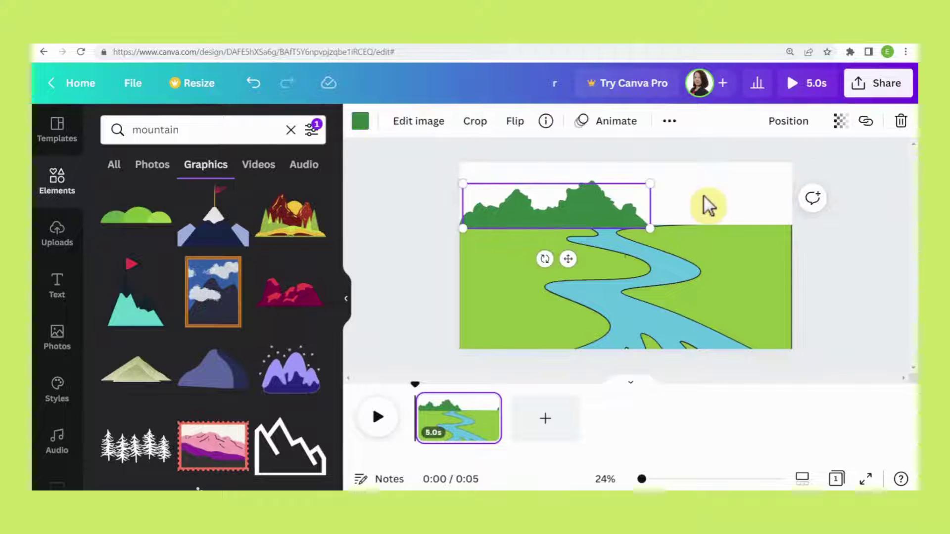
key("ctrl+d")
left_click_drag(630, 211, 738, 207)
left_click(800, 251)
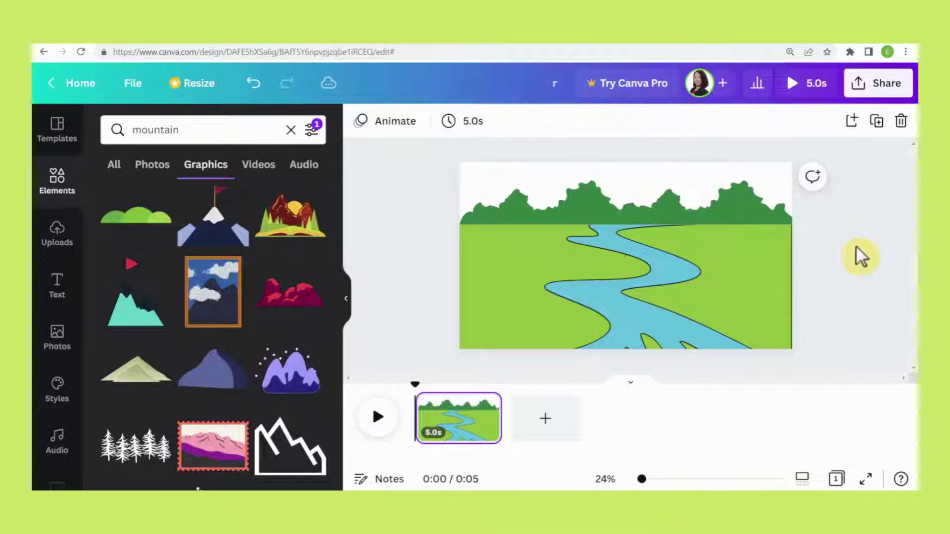
left_click(819, 363)
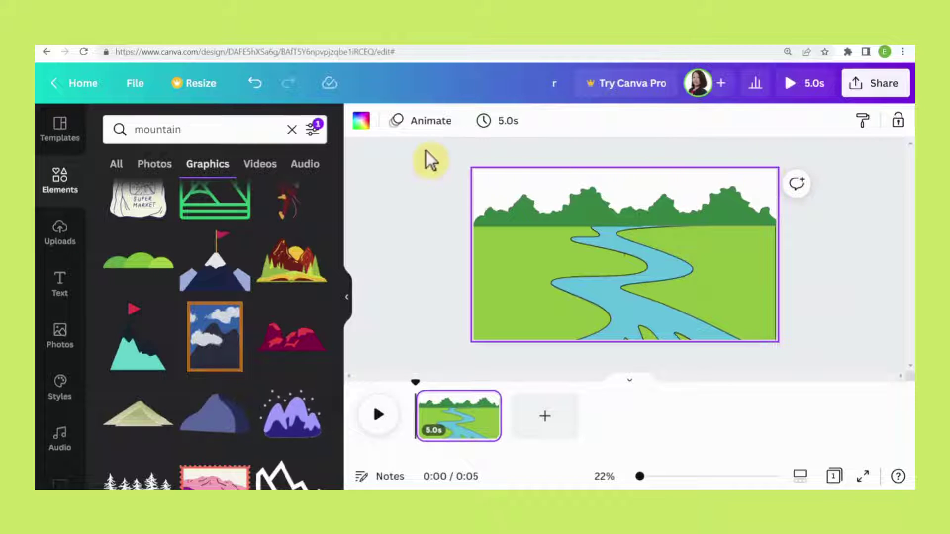
Set the page background colour to beige #F4E0AF.
left_click(361, 128)
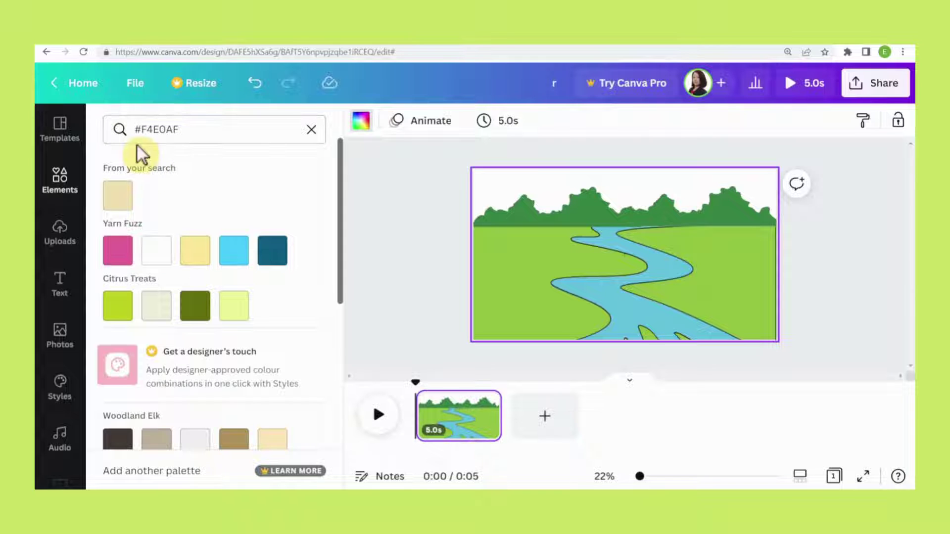
left_click(119, 206)
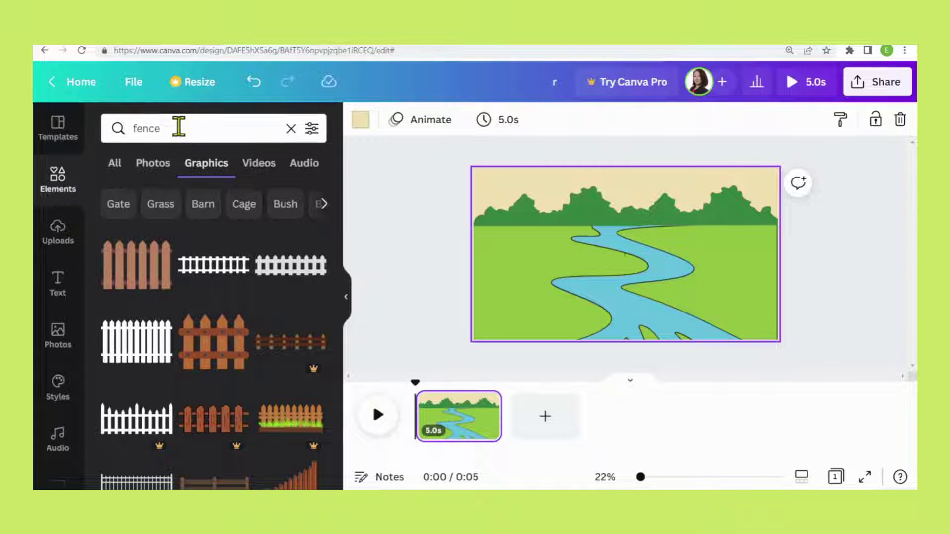
Add the brown wooden fence illustration at the lower left of the scene.
scroll(244, 333, "down", 3)
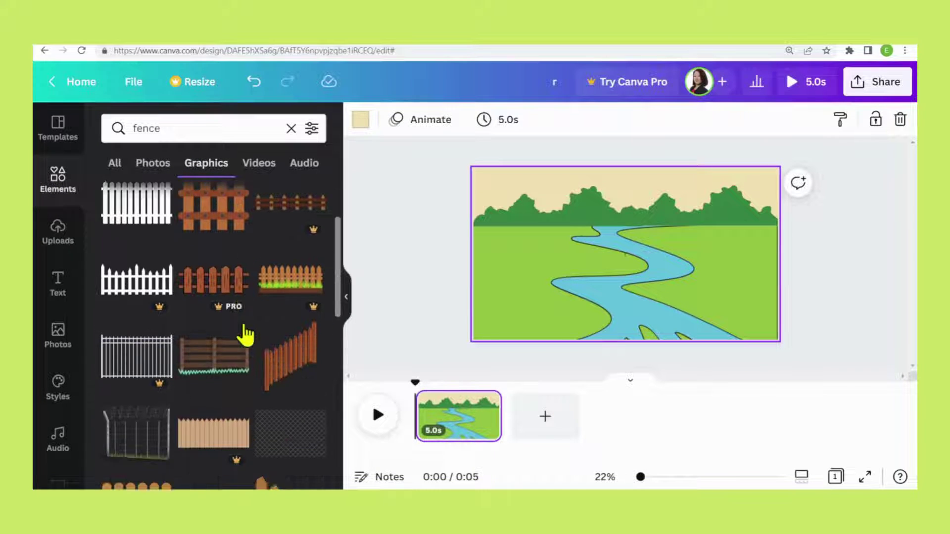
left_click(288, 352)
left_click_drag(639, 249, 516, 289)
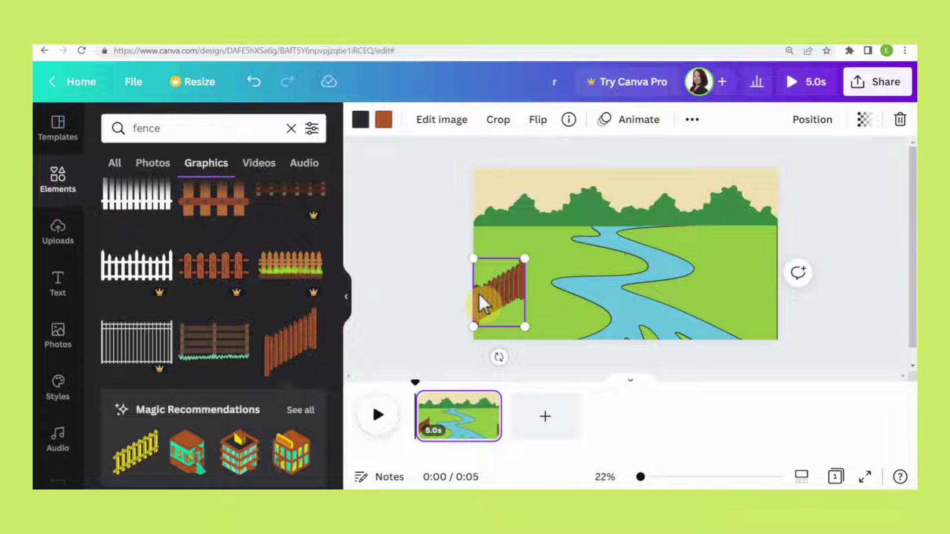
left_click(704, 275)
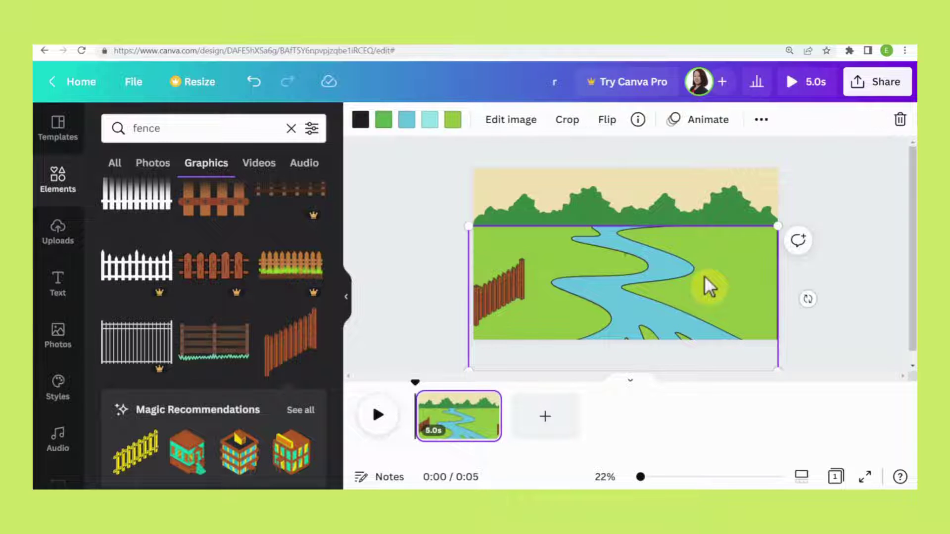
key("Tab")
Place a horizontally flipped fence copy on the right bank and lower both fences to the bottom edge.
left_click_drag(510, 293, 737, 272)
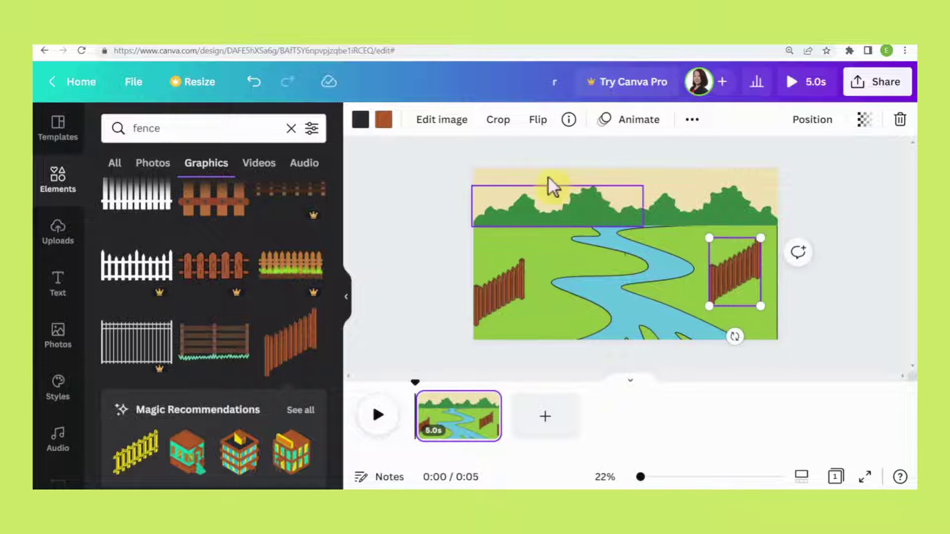
left_click(537, 123)
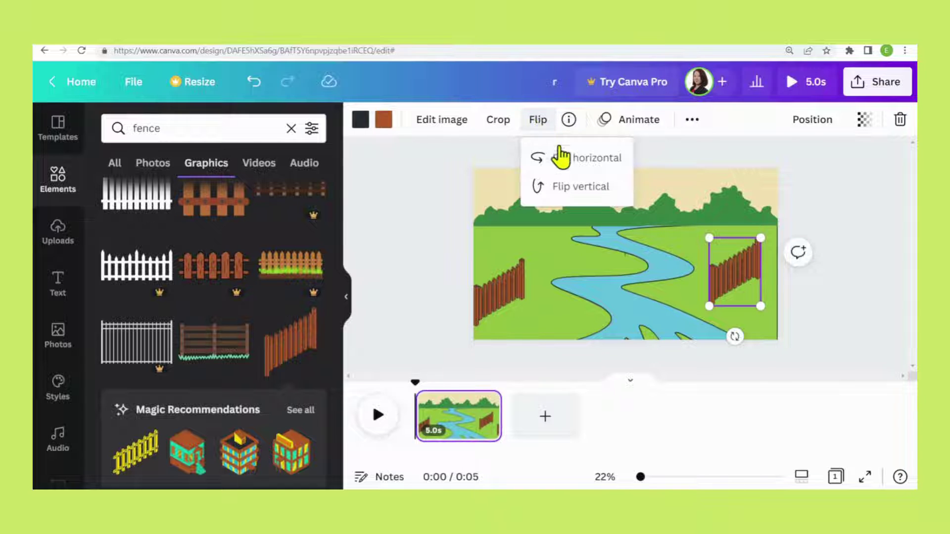
left_click(565, 159)
left_click_drag(742, 255, 760, 278)
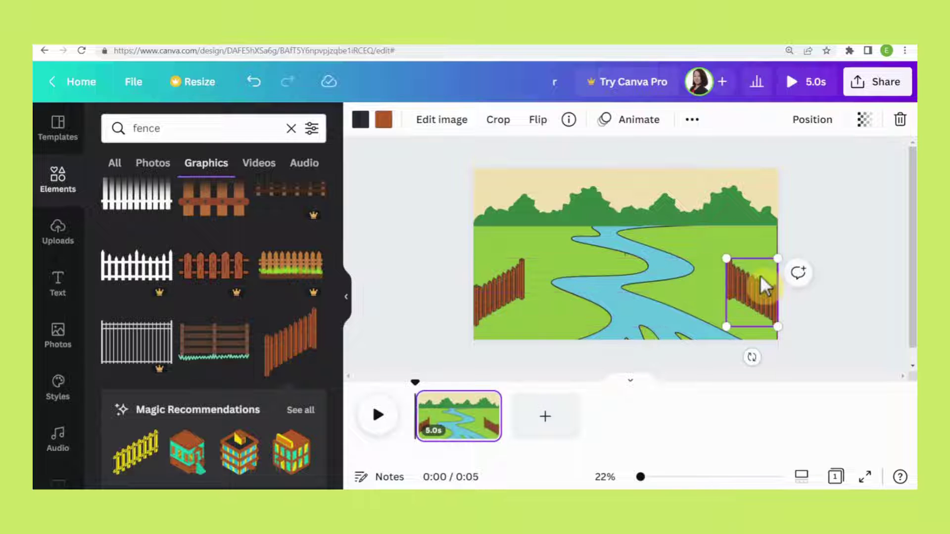
left_click_drag(498, 283, 498, 291)
left_click_drag(759, 289, 759, 311)
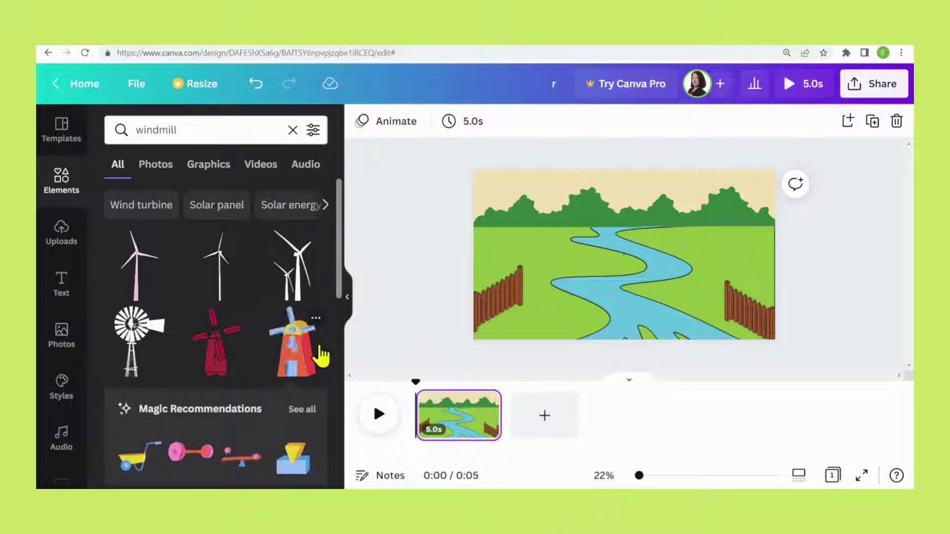
Add the red windmill, shrink it, and stand it on the grass beside the left fence.
left_click(294, 341)
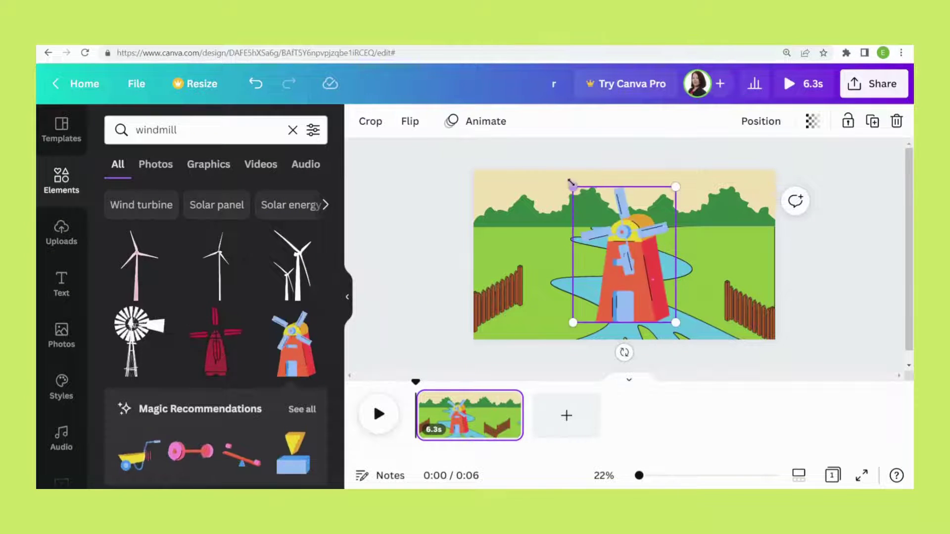
left_click_drag(572, 187, 566, 312)
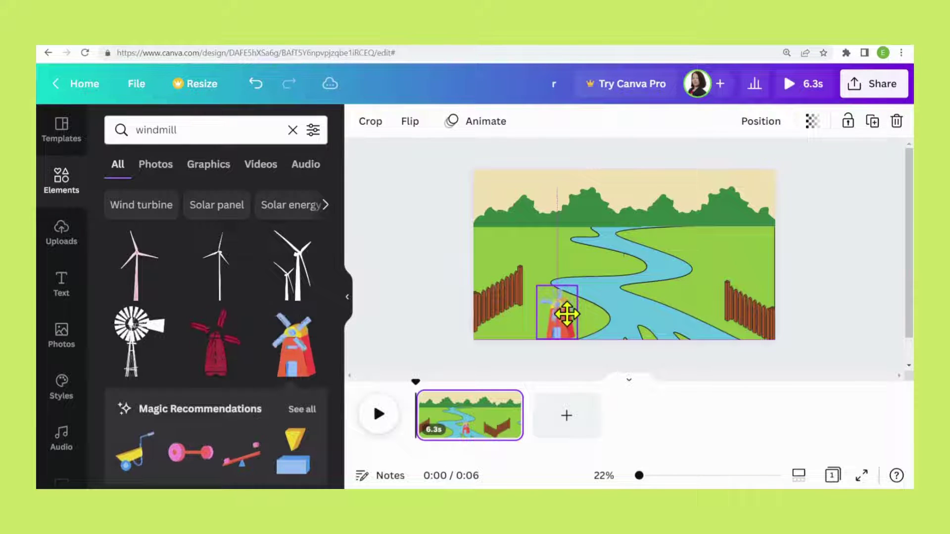
left_click_drag(562, 313, 558, 315)
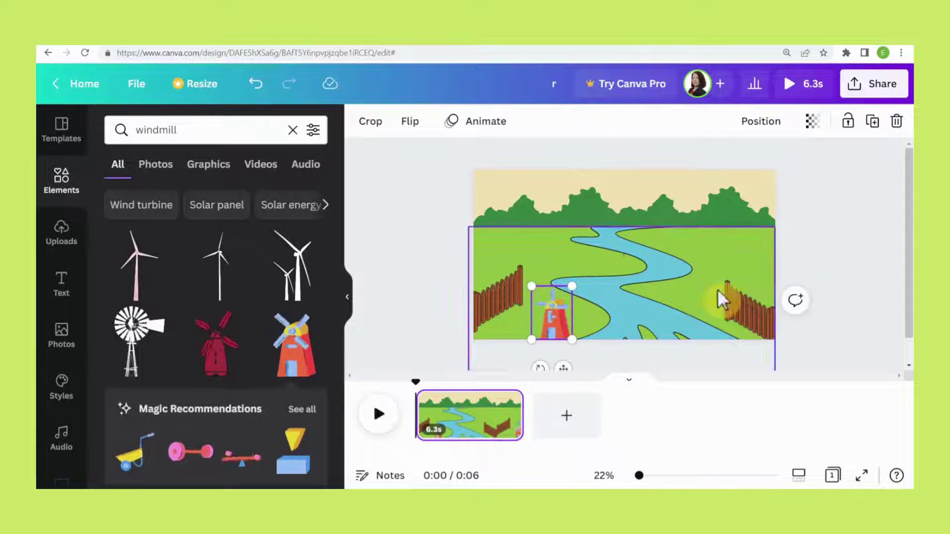
left_click(892, 274)
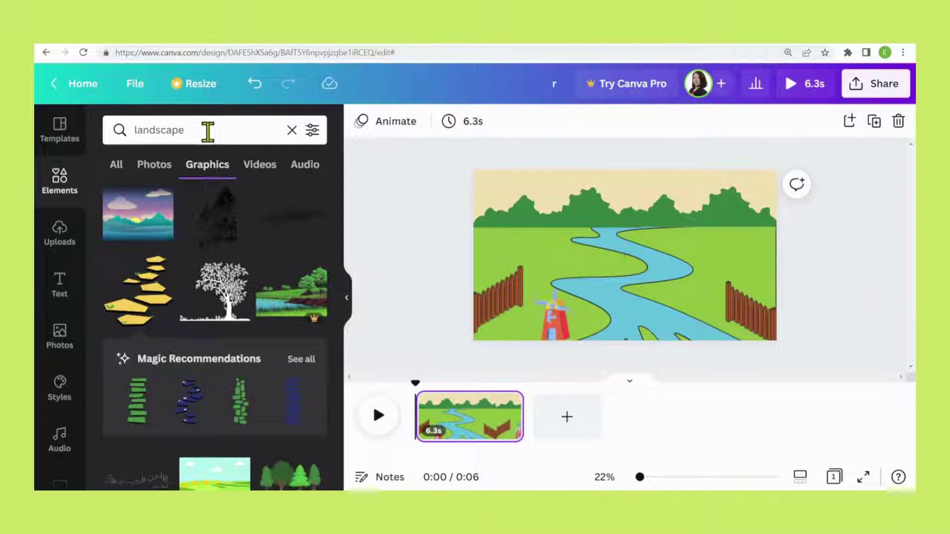
Add stepping stones, recolour their yellow to #F4E0AF, shrink them, and place them on the left bank.
left_click(146, 300)
left_click_drag(639, 267, 559, 259)
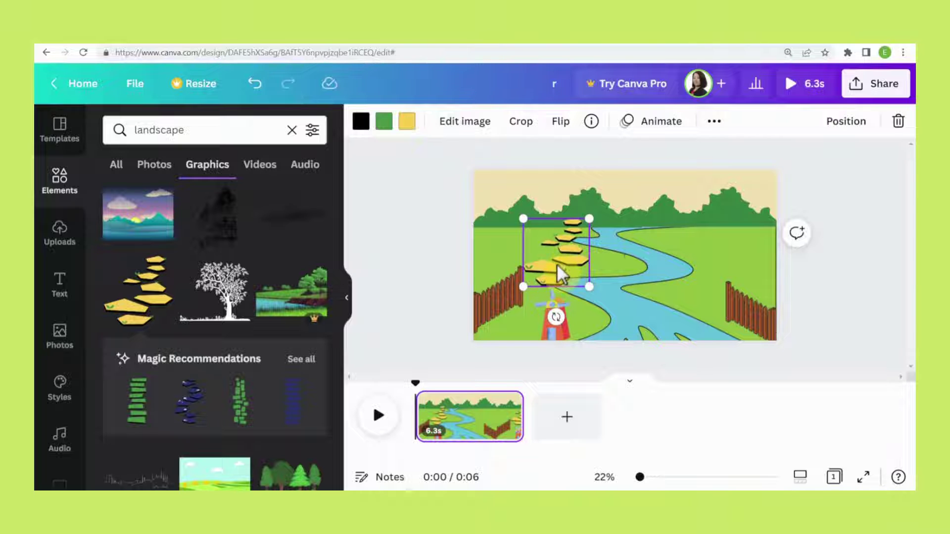
left_click(408, 122)
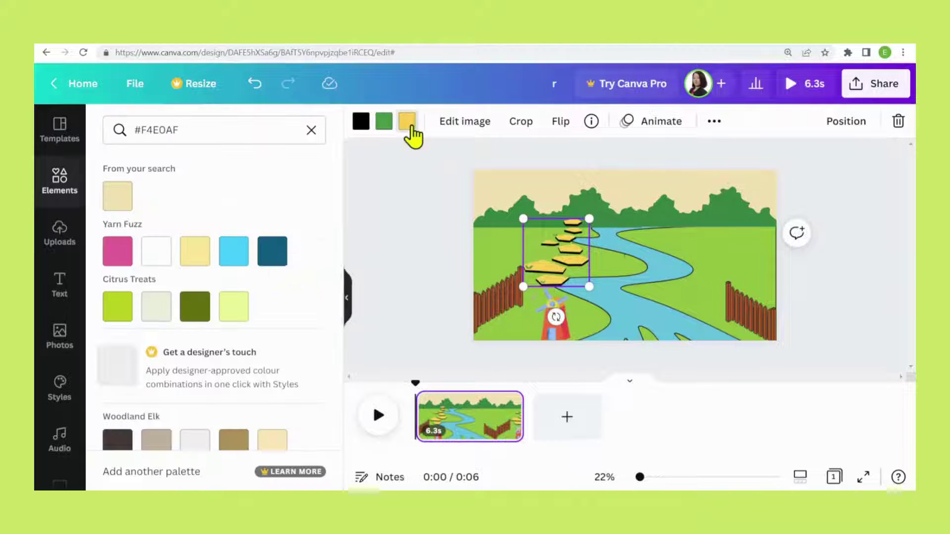
left_click(123, 200)
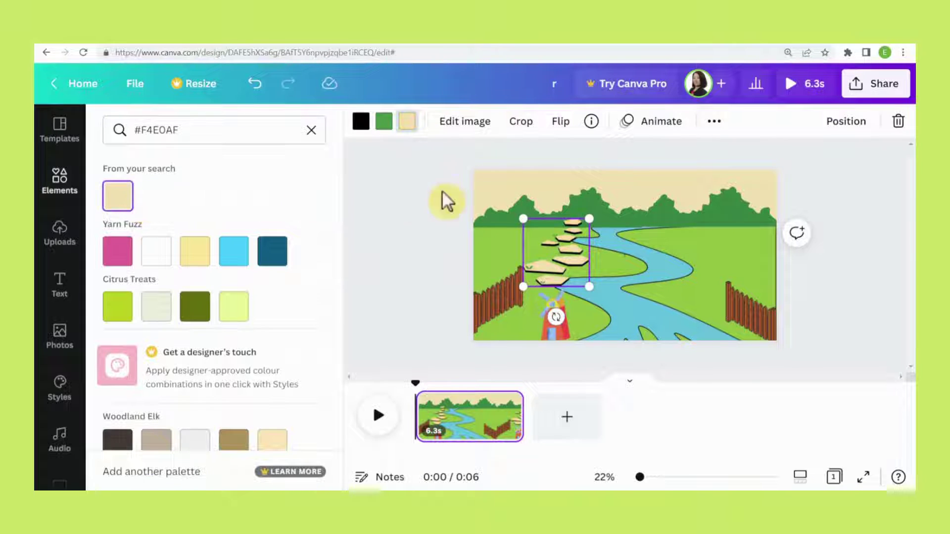
left_click_drag(589, 218, 553, 250)
left_click(548, 257)
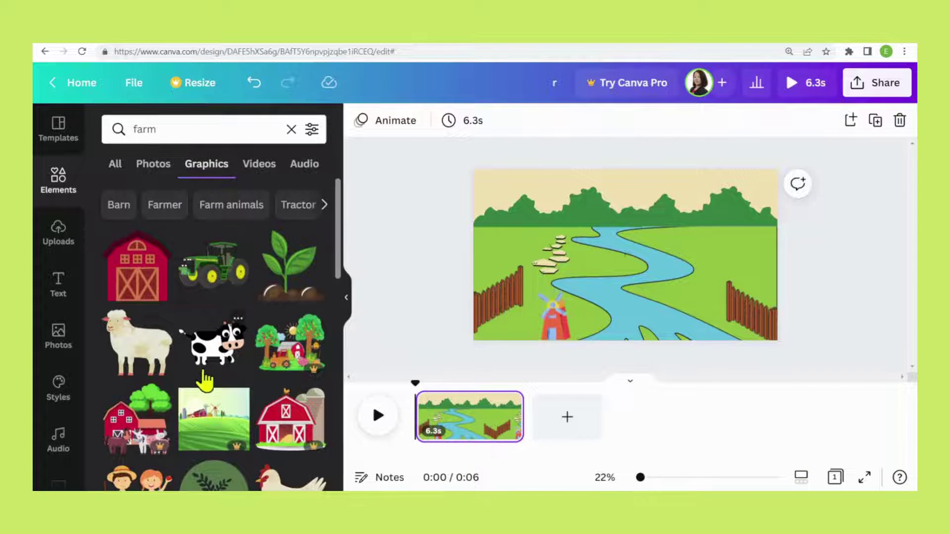
Add the red barn graphic, move it to the right side of the scene and shrink it.
scroll(203, 376, "down", 8)
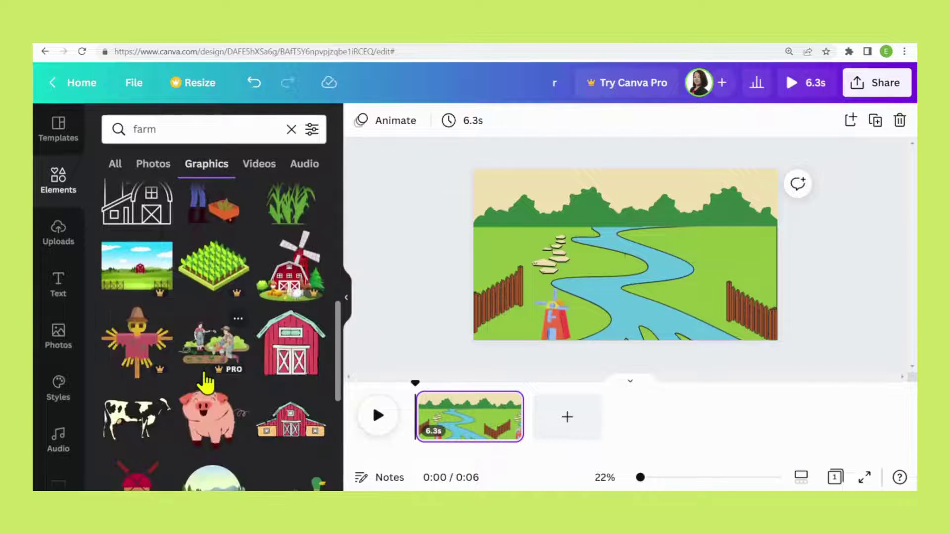
left_click(297, 359)
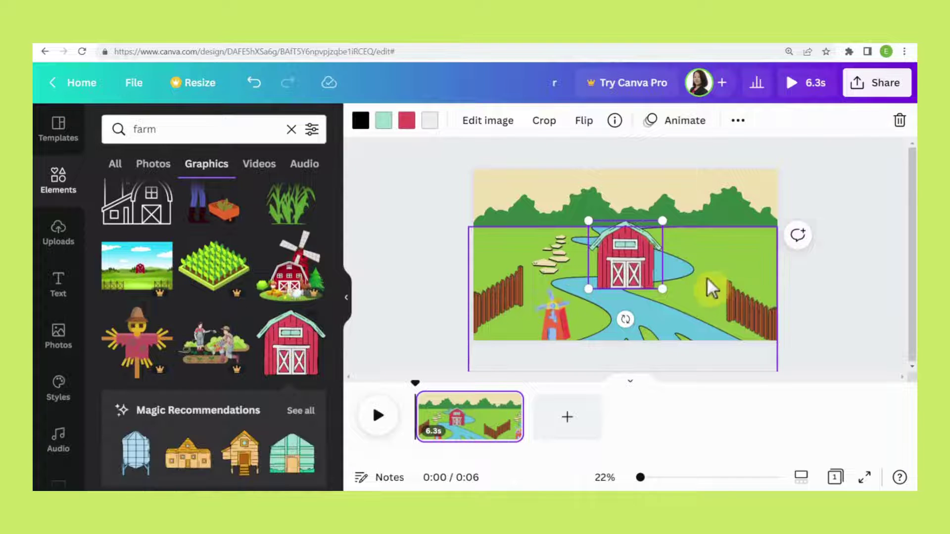
left_click_drag(633, 263, 723, 247)
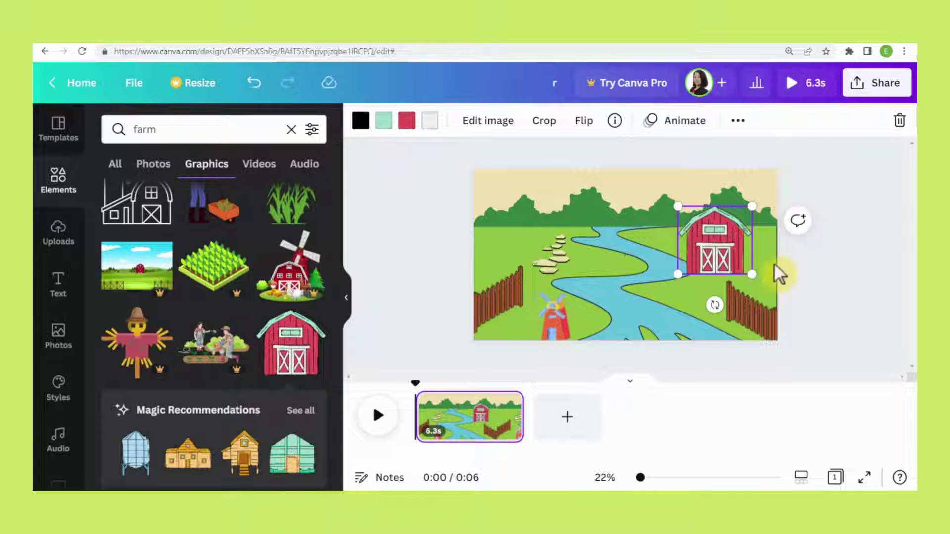
left_click_drag(751, 206, 731, 246)
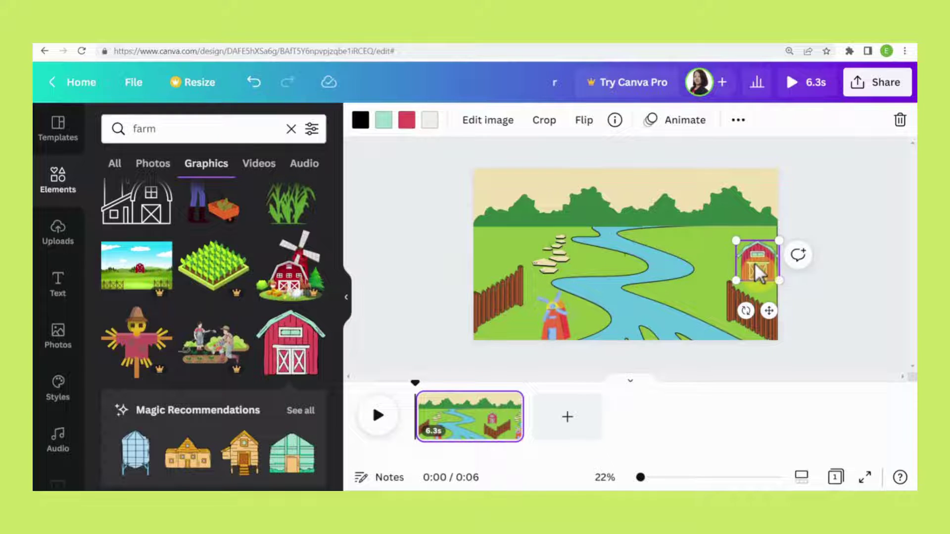
Line the barn up just above the right fence, adjusting the fence beneath it.
left_click(739, 301)
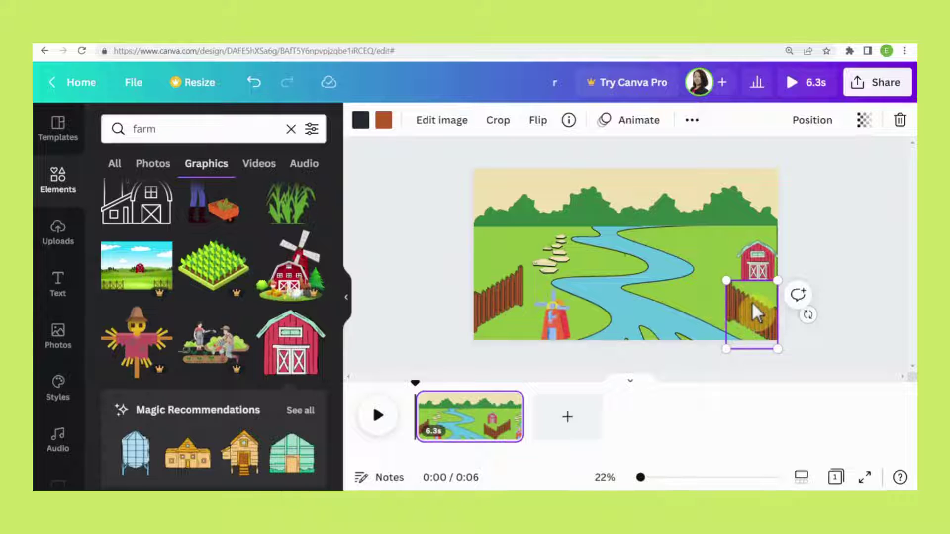
left_click_drag(752, 305, 747, 308)
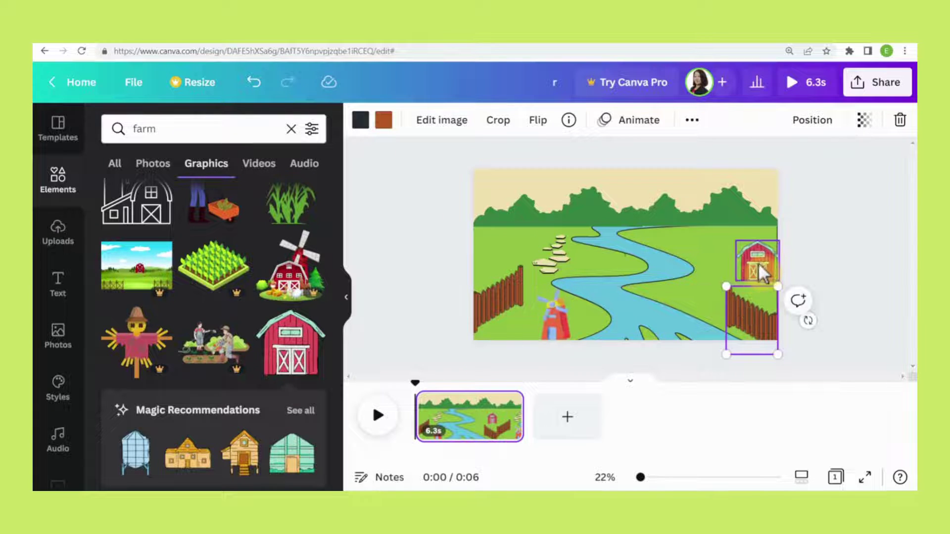
left_click(758, 262)
left_click_drag(759, 260, 756, 271)
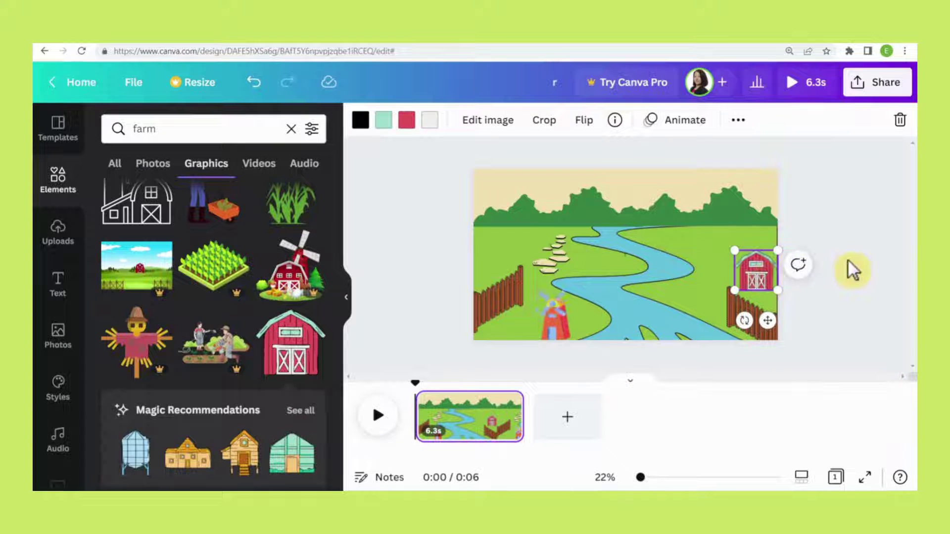
left_click(847, 259)
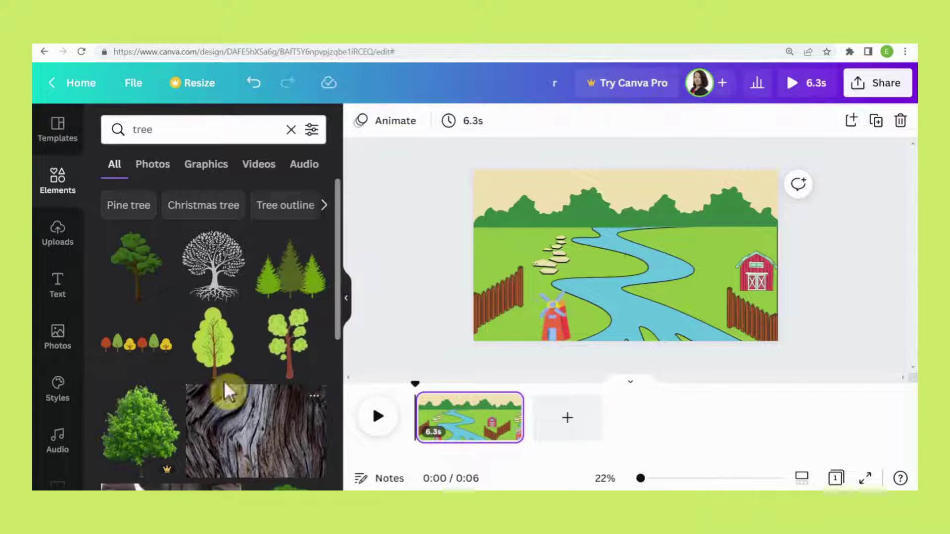
Add a light green tree, shrink it to about 270×432, place it near the barn, and copy it alongside.
left_click(220, 349)
left_click_drag(668, 186, 625, 256)
left_click_drag(604, 304, 686, 290)
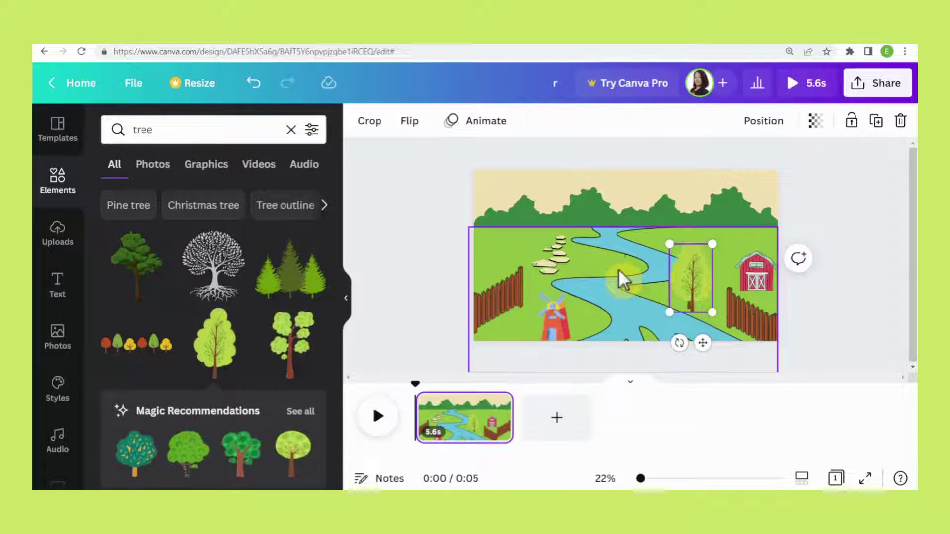
left_click_drag(701, 273, 664, 276)
left_click(846, 315)
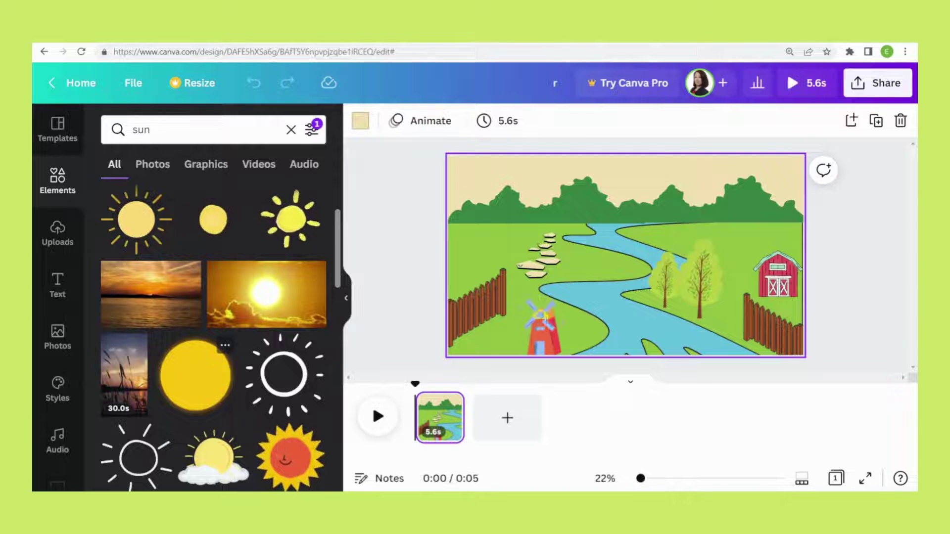
Add a plain yellow circle as the sun, shrink it to 132×132 and move it up to the tree line.
left_click(196, 374)
left_click_drag(694, 187, 613, 267)
left_click_drag(579, 301, 589, 251)
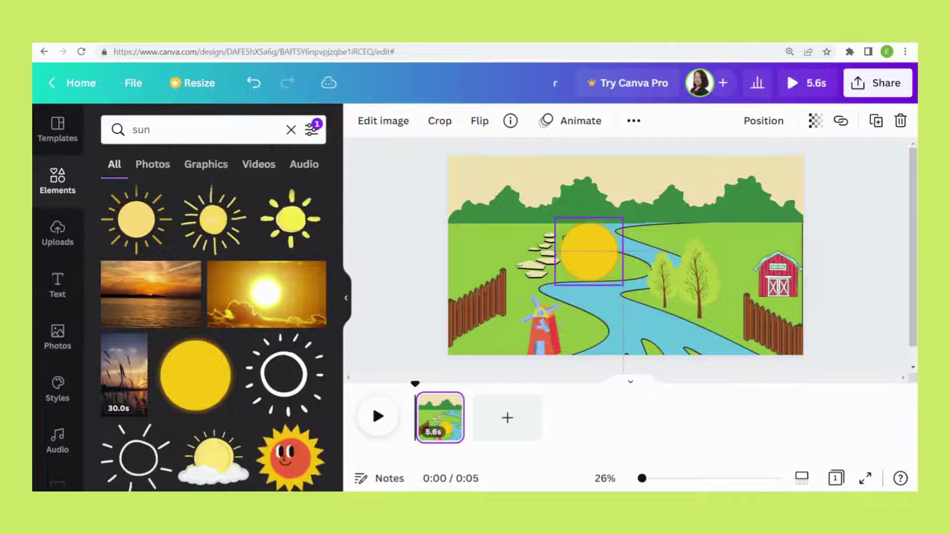
left_click_drag(623, 217, 590, 249)
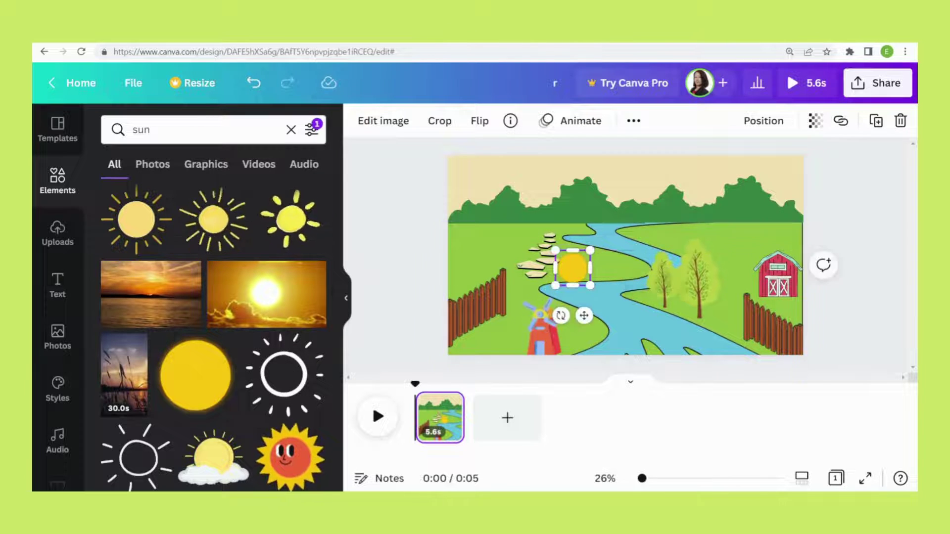
left_click_drag(642, 479, 652, 479)
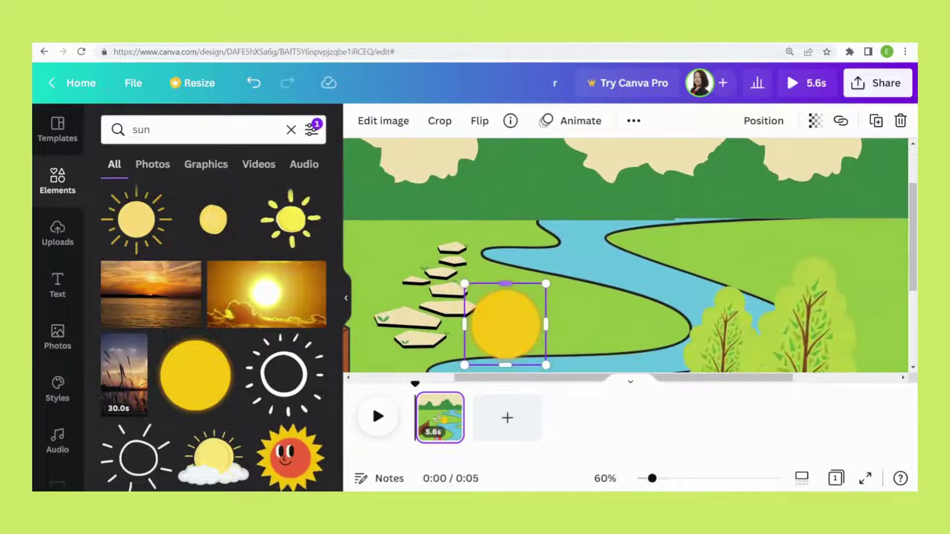
left_click_drag(505, 324, 538, 185)
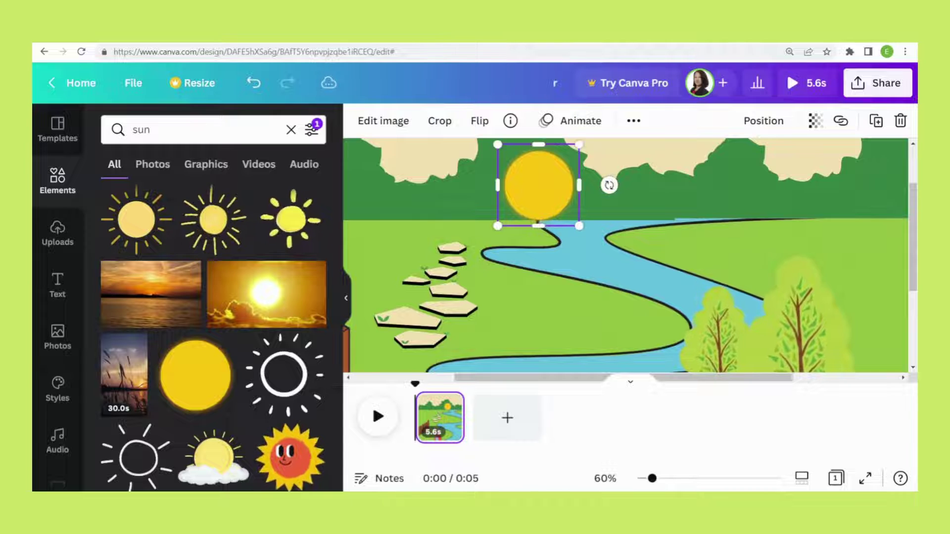
left_click_drag(579, 144, 555, 169)
left_click_drag(526, 197, 576, 192)
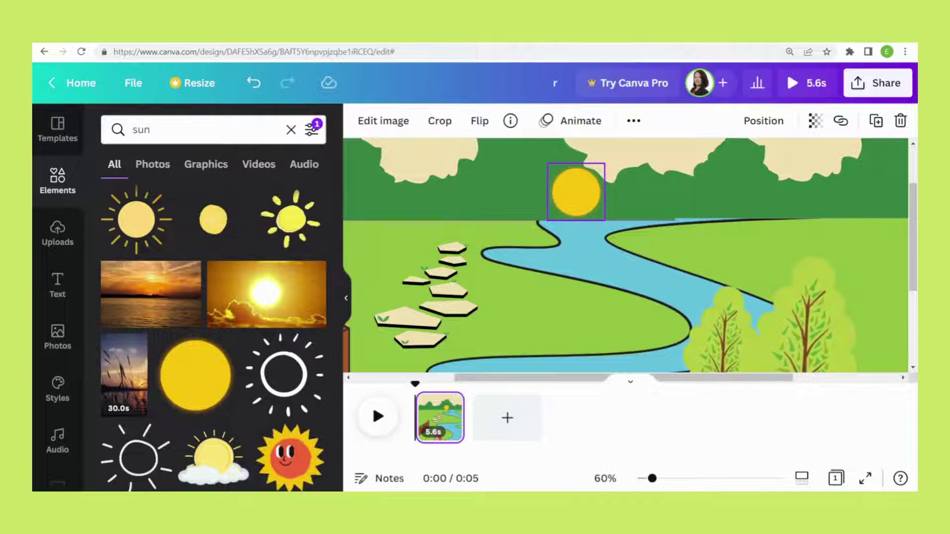
key("ctrl+z")
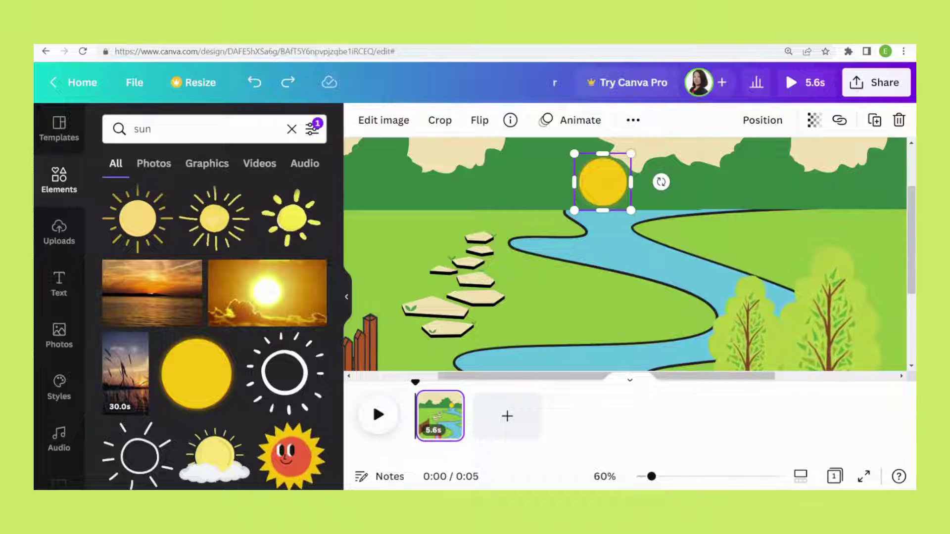
Inspect the scene's layers by selecting the green tree band and the ground element, then deselect.
scroll(619, 249, "down", 1)
scroll(619, 250, "up", 5)
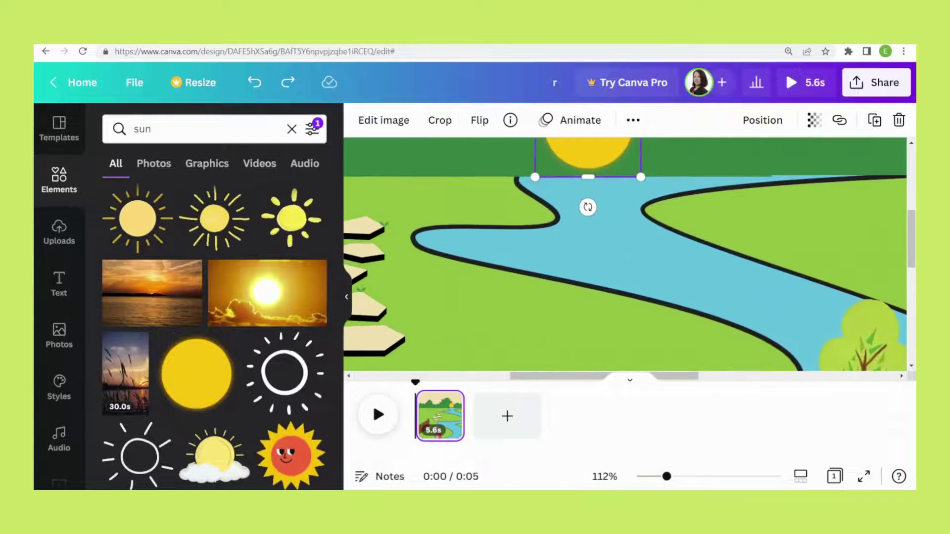
scroll(624, 253, "right", 3)
key("ctrl+a")
scroll(625, 253, "up", 2)
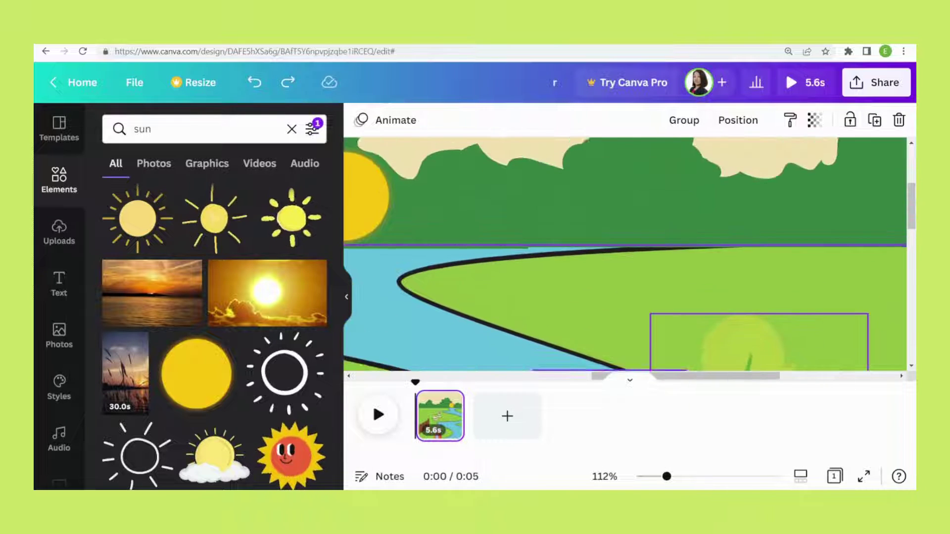
left_click(643, 198)
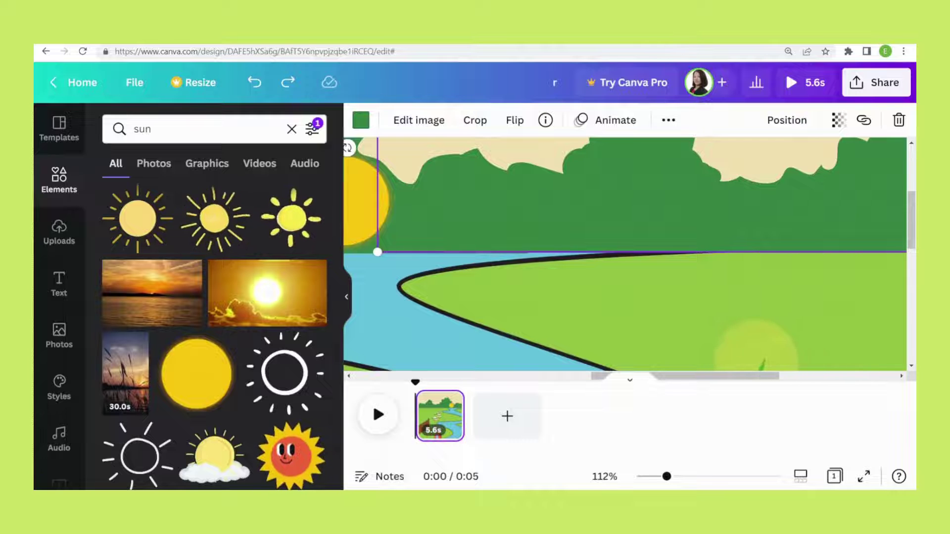
scroll(624, 253, "right", 3)
key("Tab")
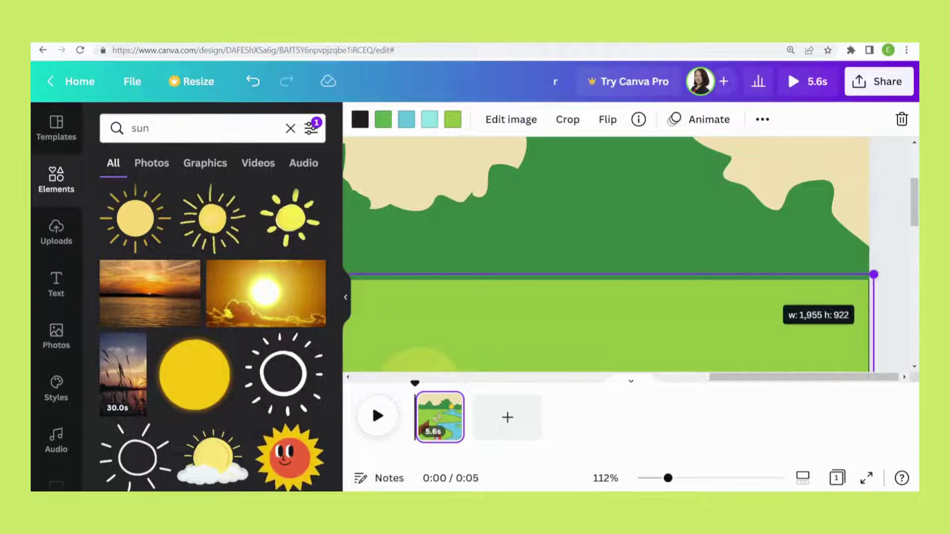
scroll(606, 253, "down", 5)
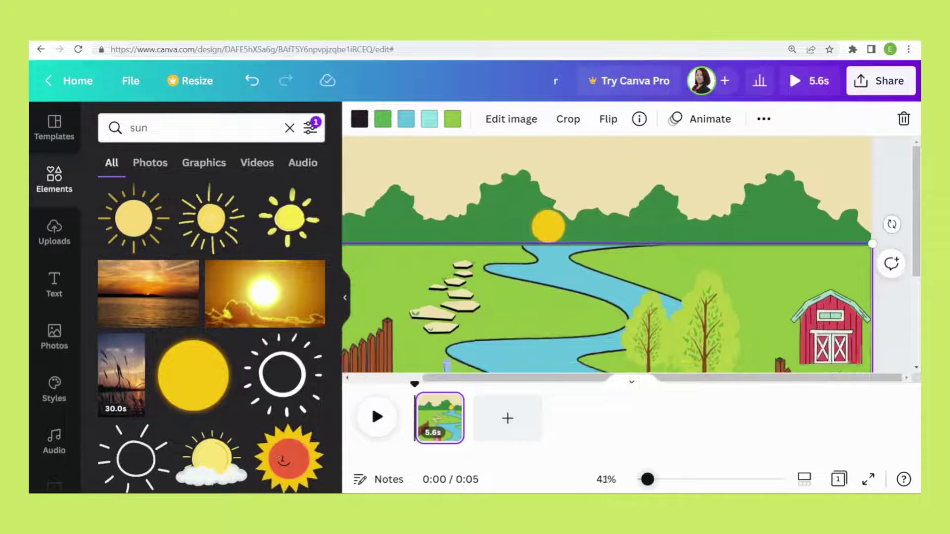
scroll(606, 253, "down", 2)
key("Escape")
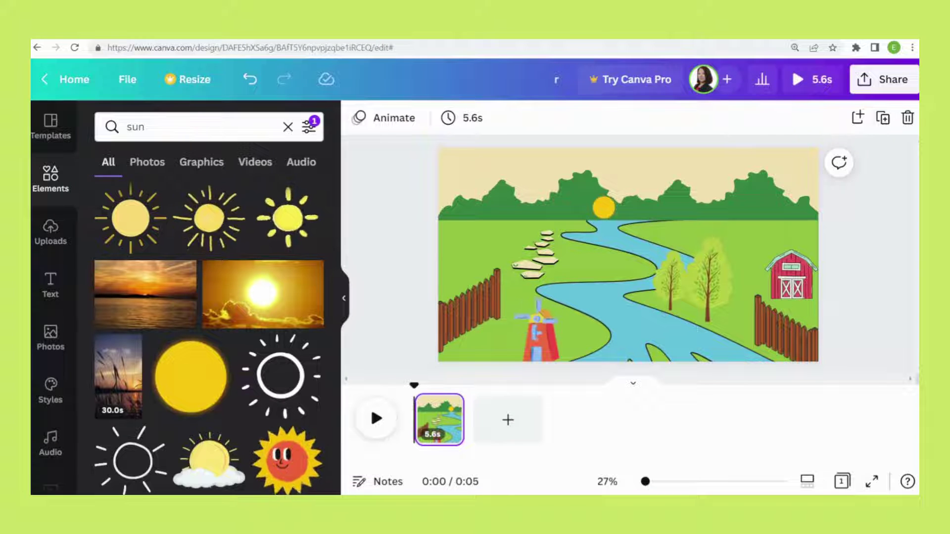
scroll(606, 253, "up", 4)
scroll(606, 253, "up", 1)
scroll(606, 254, "up", 5)
Shrink the sun a little more and nudge it slightly right onto the tree line.
left_click(549, 328)
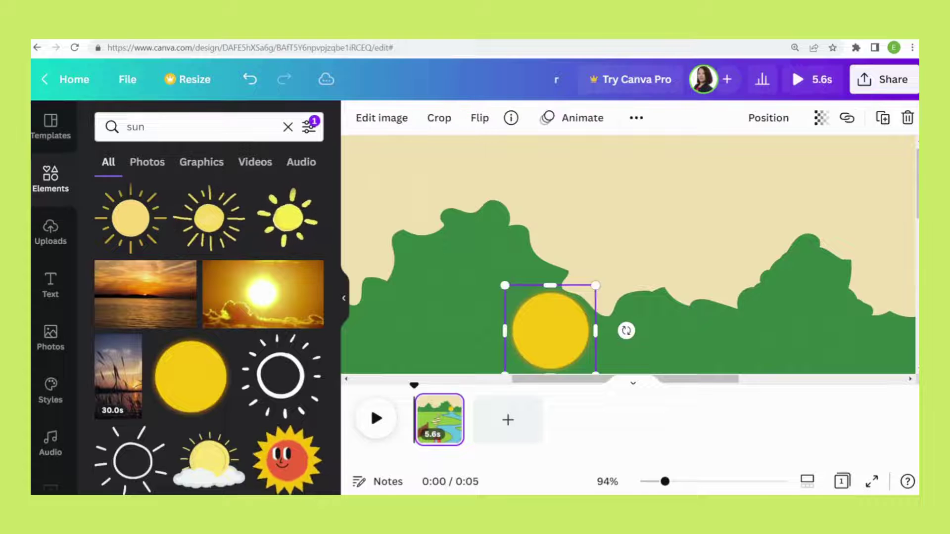
left_click_drag(595, 285, 588, 292)
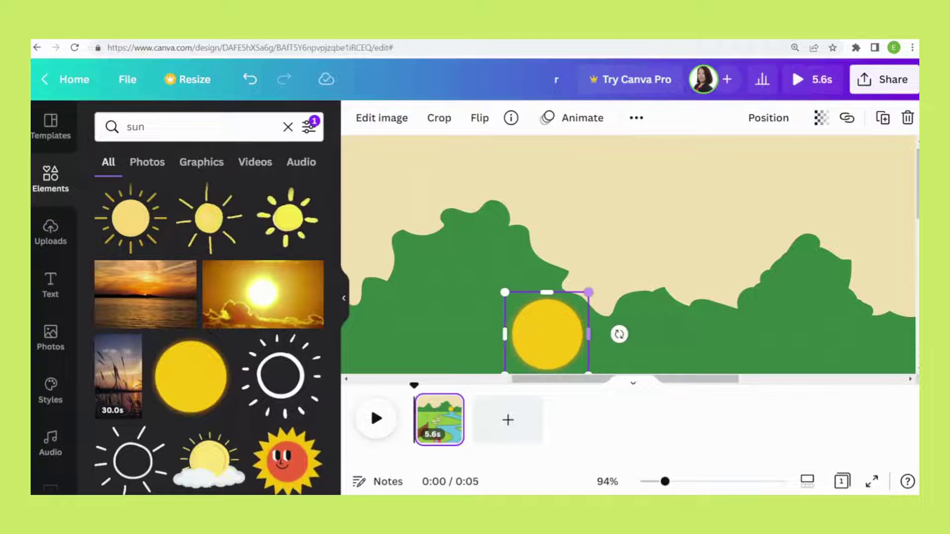
left_click_drag(547, 335, 564, 338)
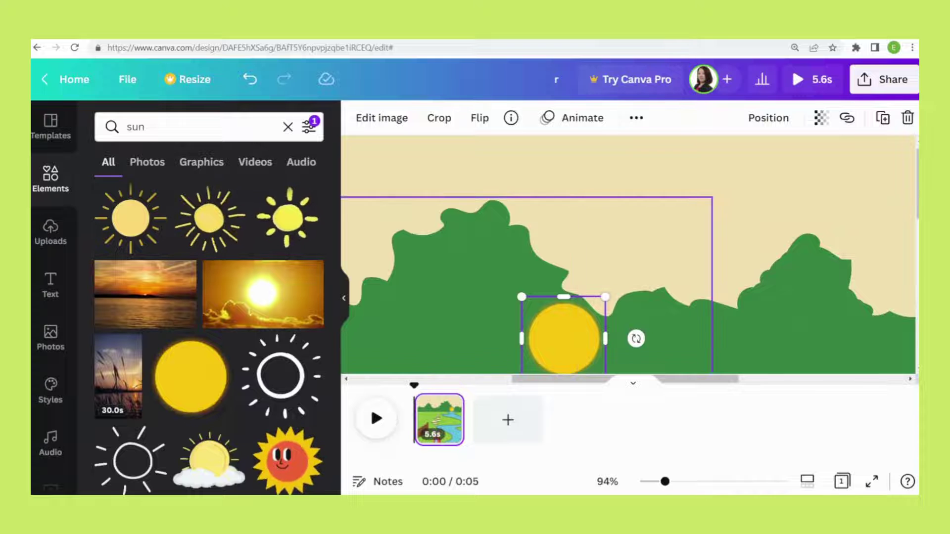
scroll(628, 254, "down", 3)
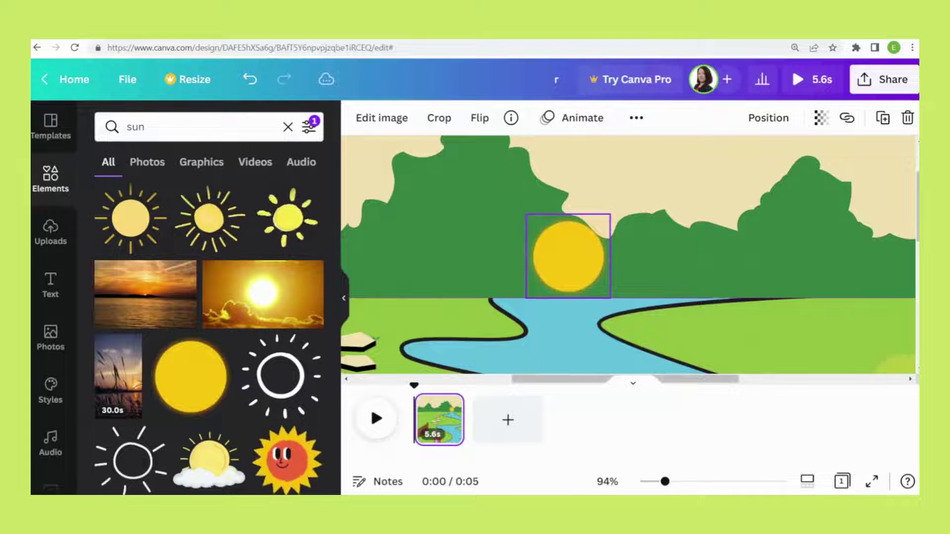
key("shift+Down")
key("shift+Up")
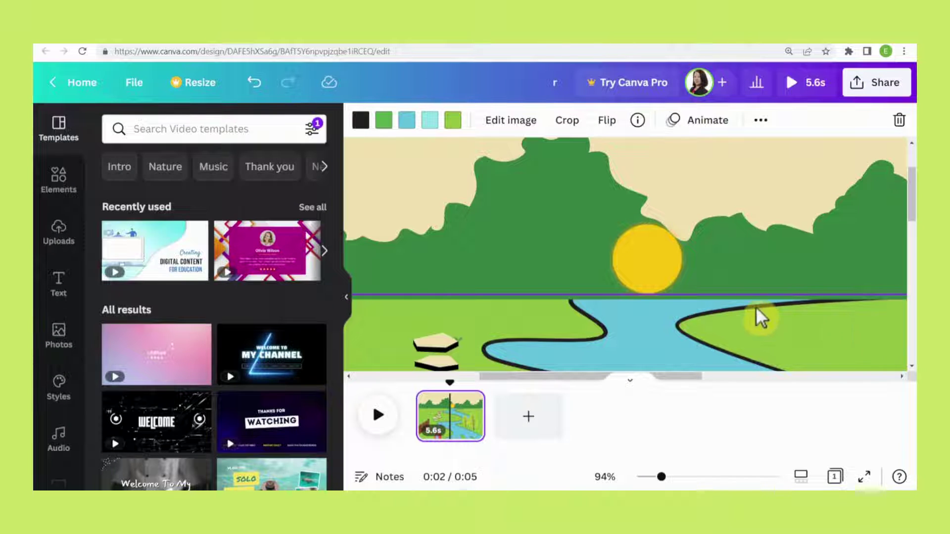
Move the sun two layers backward so it hides behind the green tree line.
left_click(651, 271)
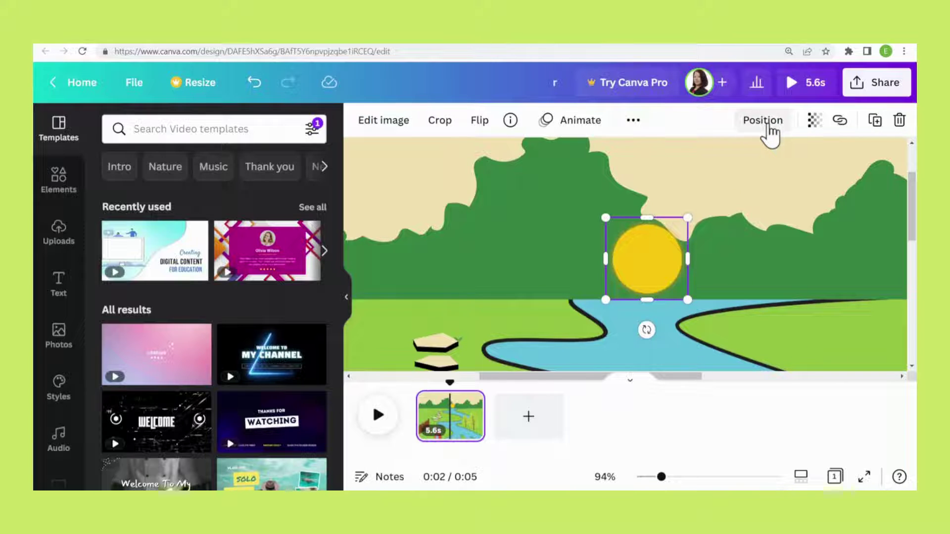
left_click(768, 130)
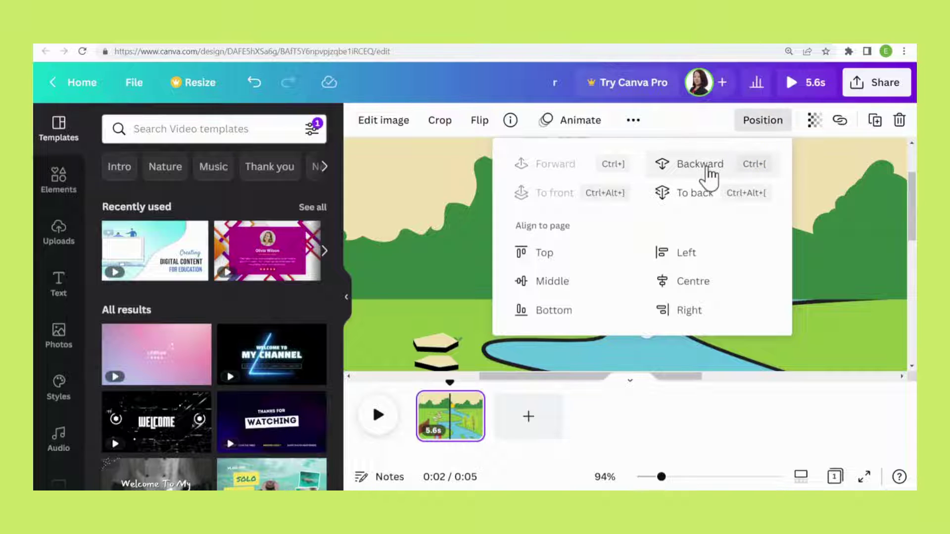
left_click(704, 170)
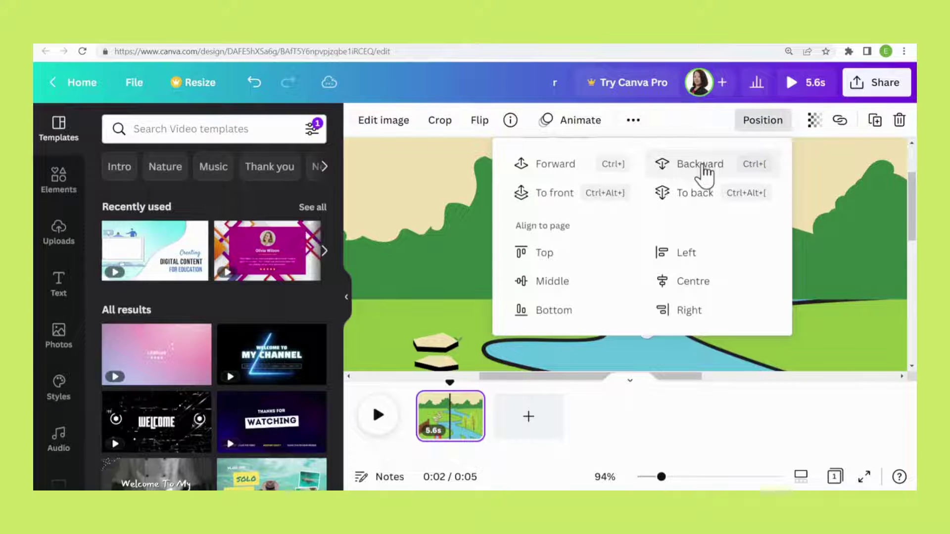
left_click(705, 171)
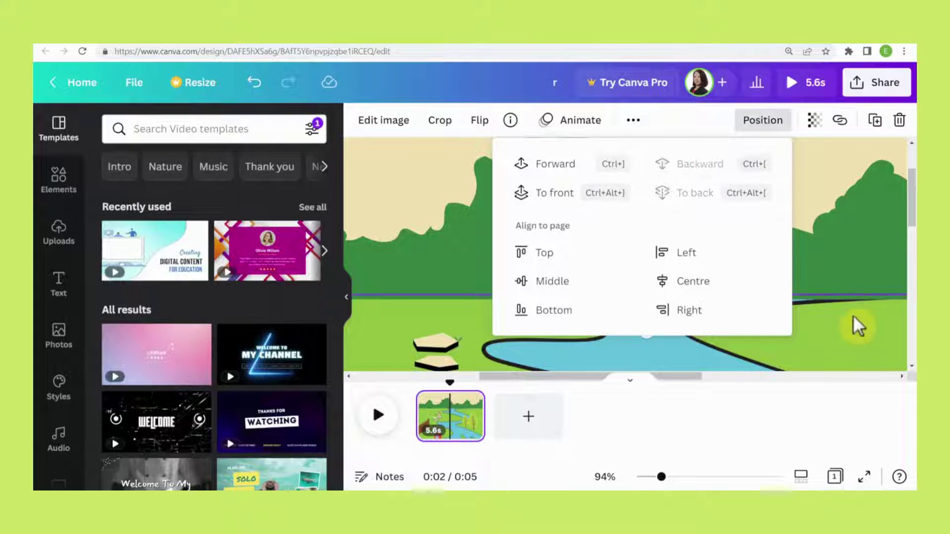
left_click(851, 330)
left_click_drag(662, 477, 639, 477)
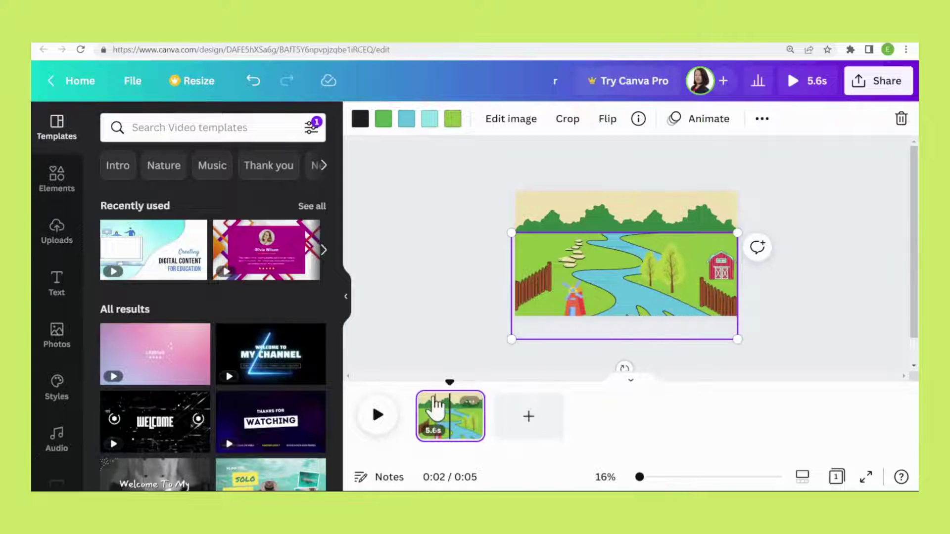
Duplicate the first farm scene page.
mouse_move(472, 408)
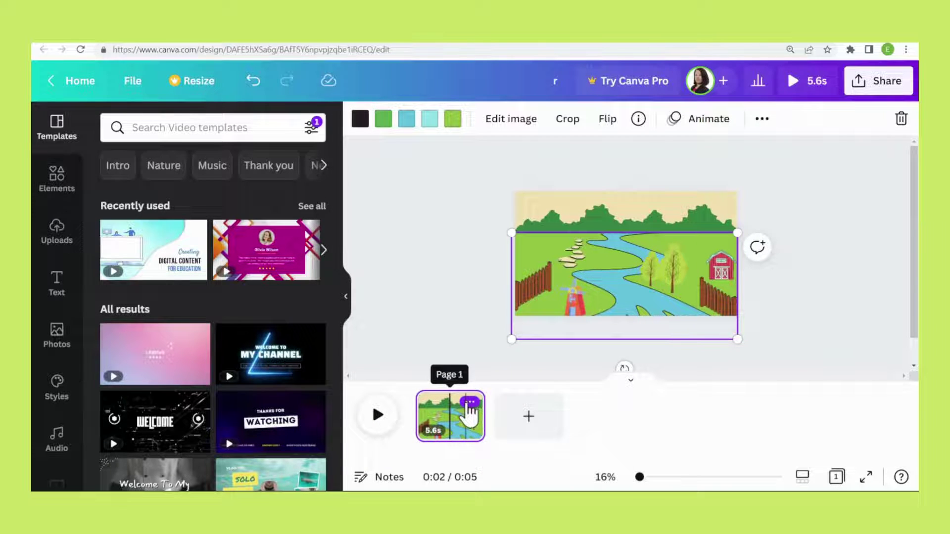
left_click(470, 403)
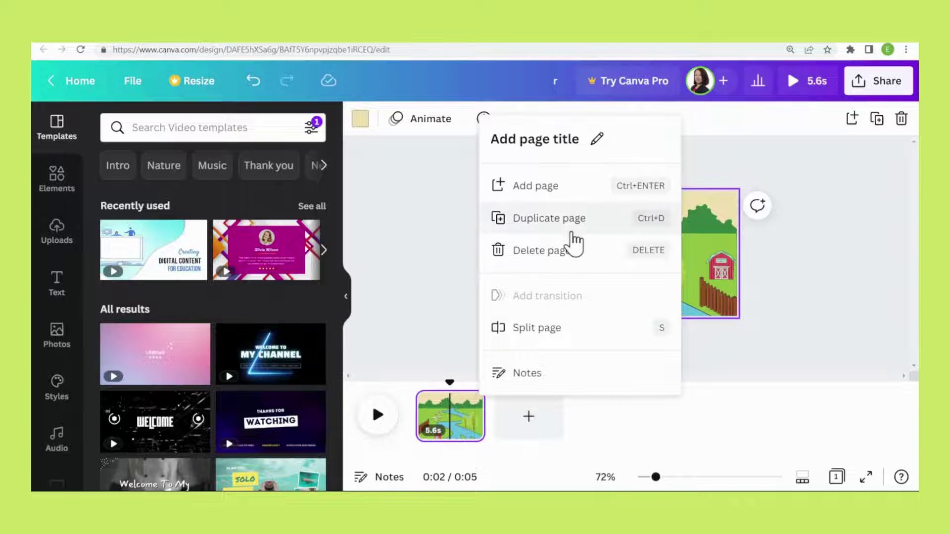
left_click(557, 220)
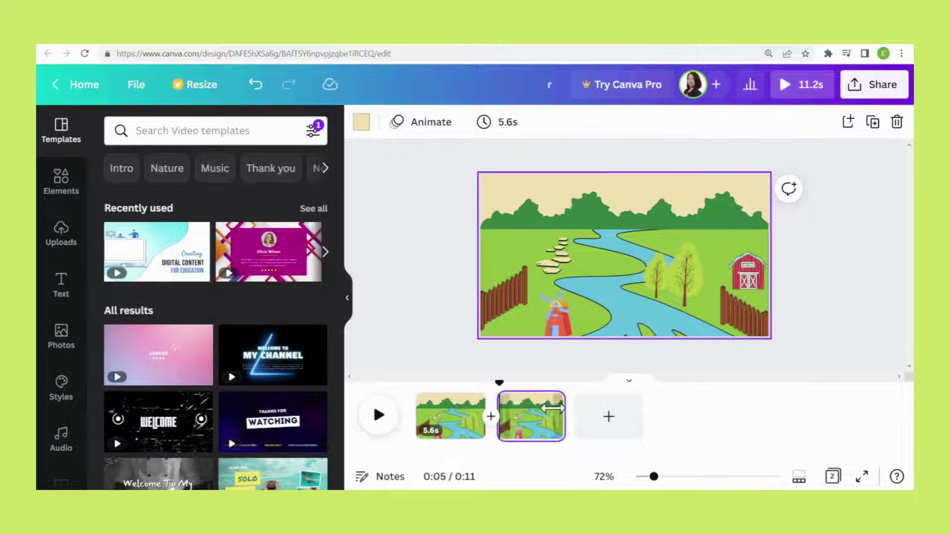
Zoom in on the duplicated scene and select the sun hidden behind the trees.
left_click(628, 297)
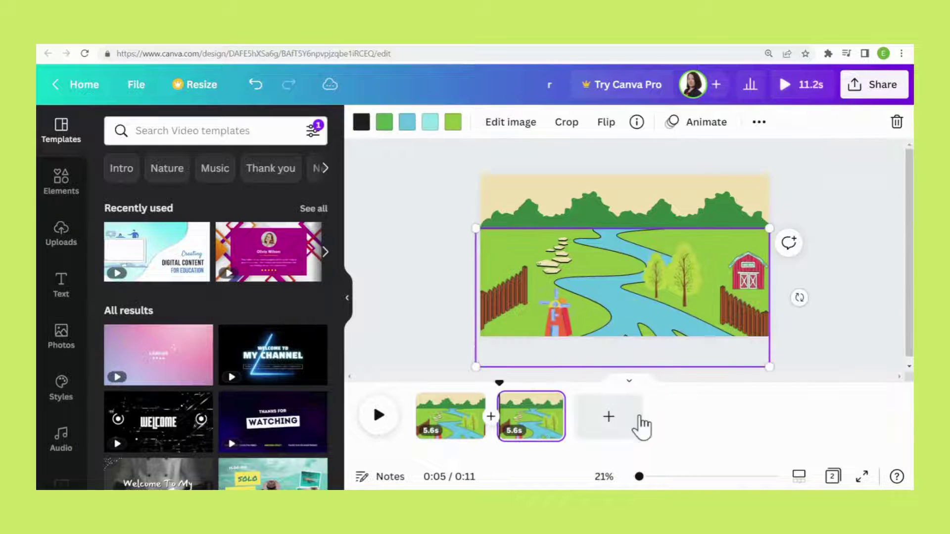
left_click(636, 477)
left_click_drag(636, 477, 646, 477)
scroll(670, 318, "up", 2)
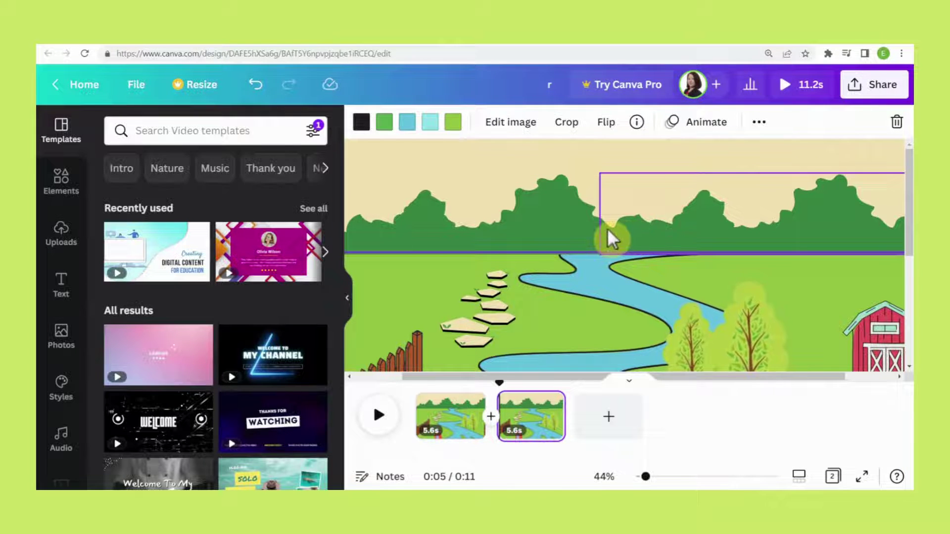
left_click(587, 225)
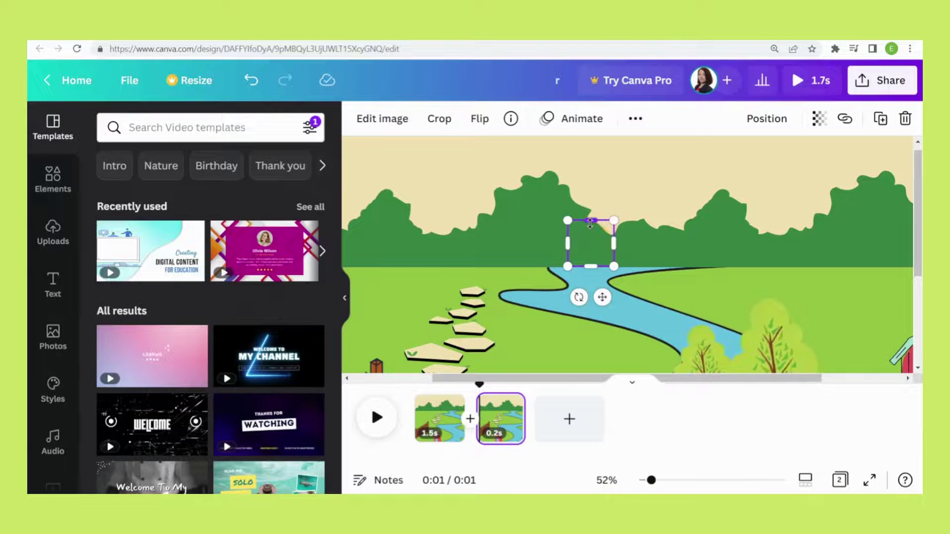
scroll(780, 173, "up", 5)
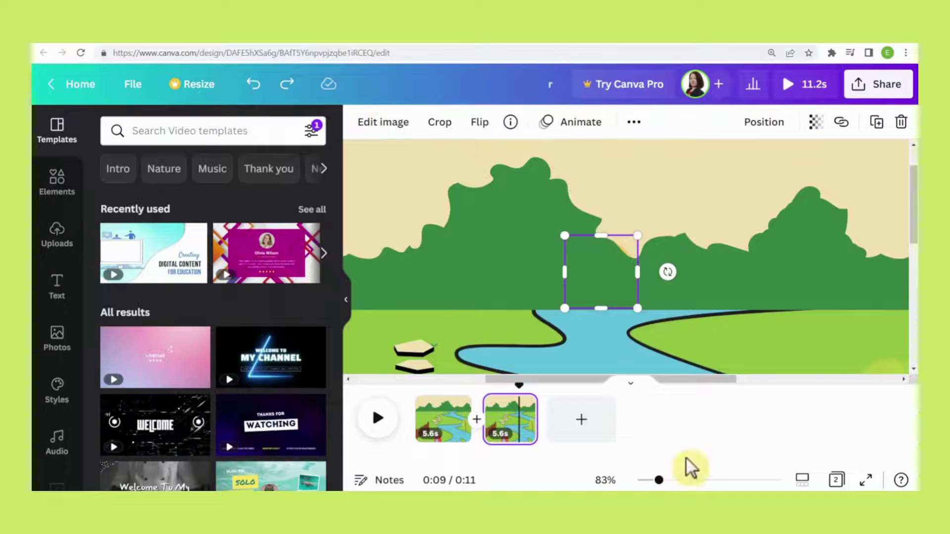
Duplicate the second page as well to keep building the eight pages.
mouse_move(517, 426)
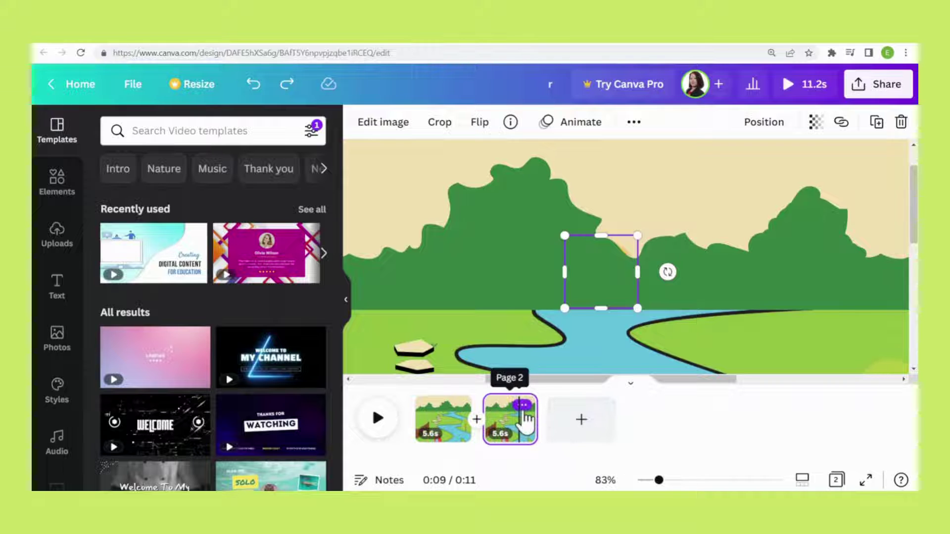
left_click(521, 405)
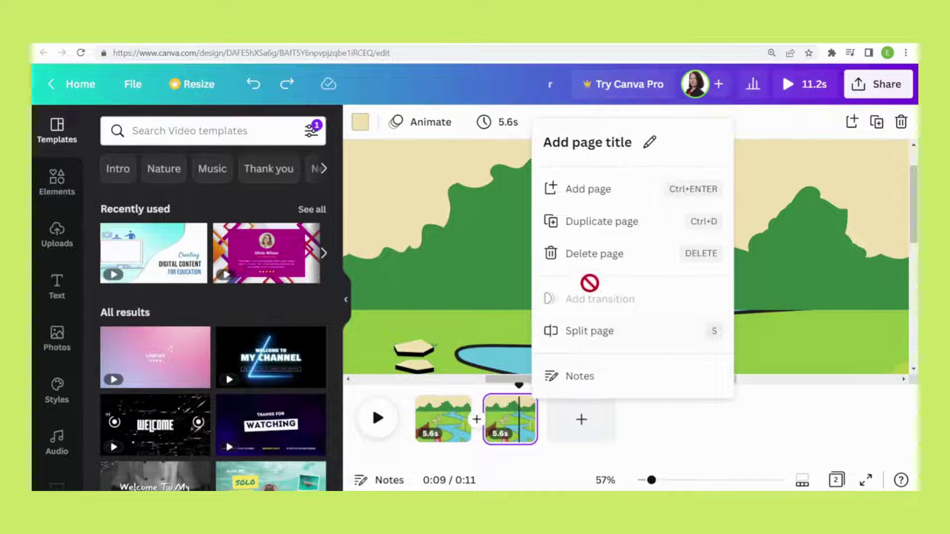
left_click(599, 232)
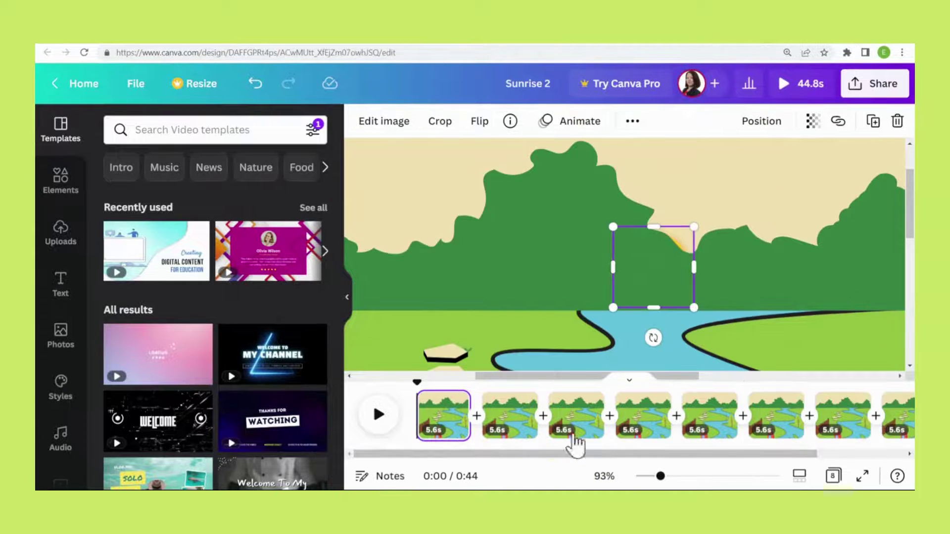
Play the eight 5.6-second pages from the start, pause, and set page timing to 0.2 seconds.
left_click_drag(779, 456, 882, 456)
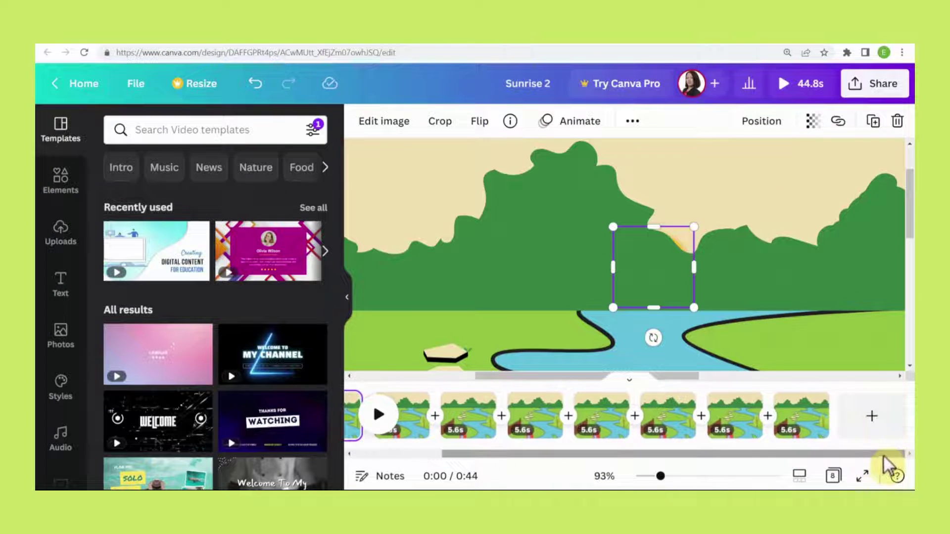
left_click(809, 428)
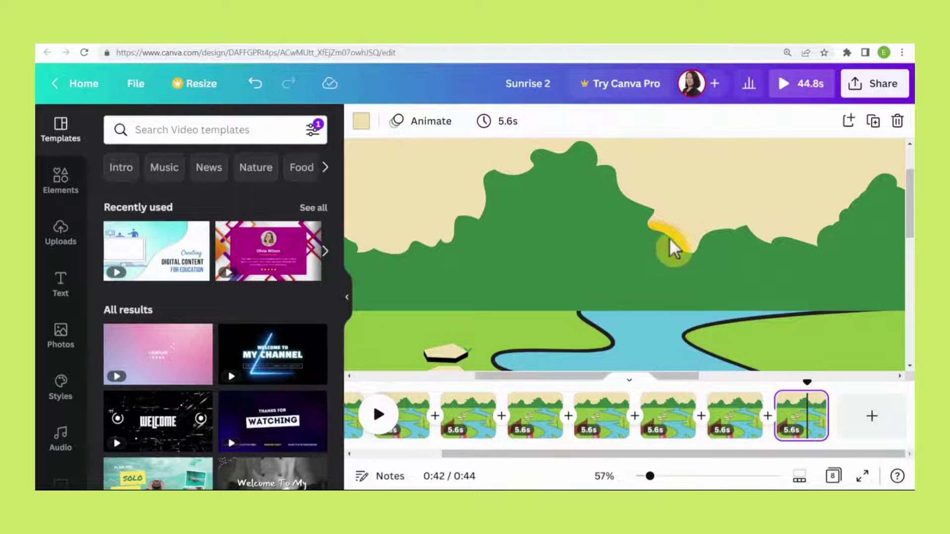
left_click_drag(494, 456, 399, 454)
mouse_move(417, 415)
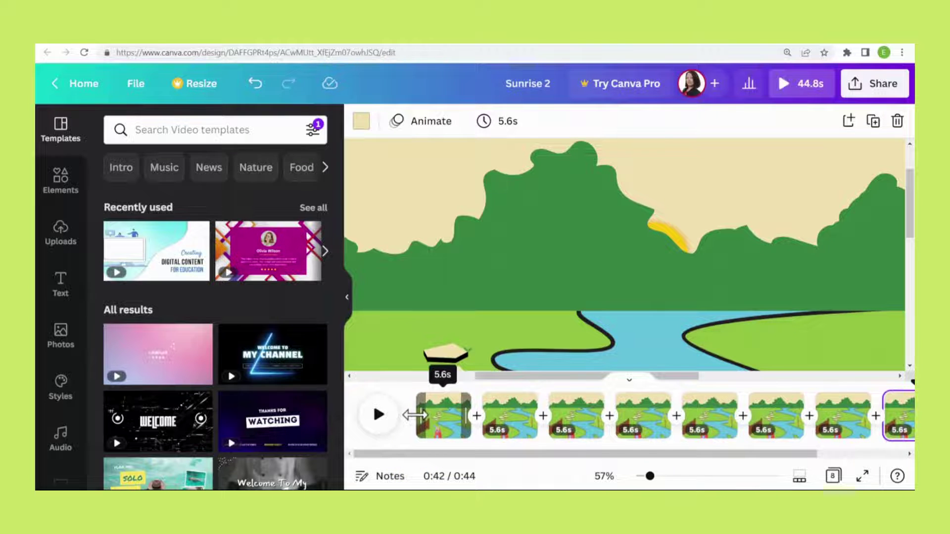
left_click(382, 419)
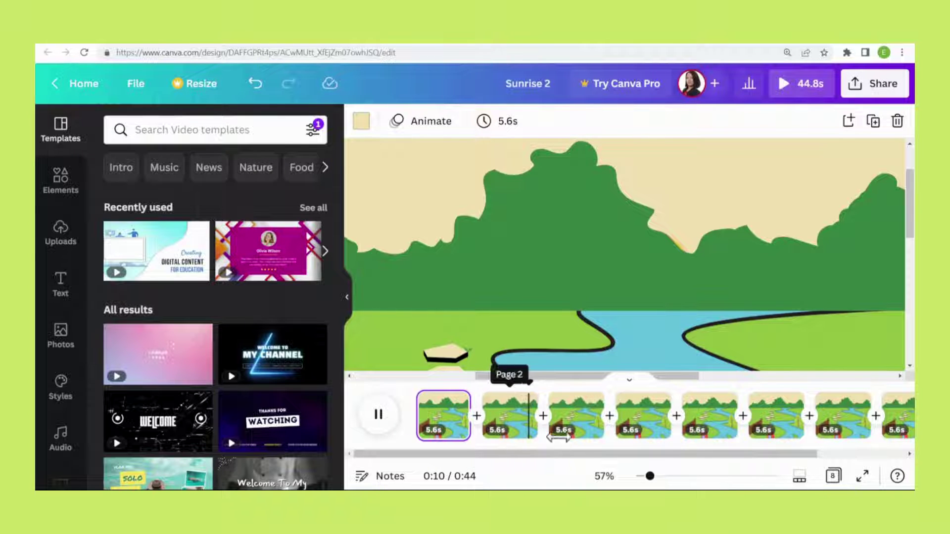
left_click(379, 420)
left_click(465, 130)
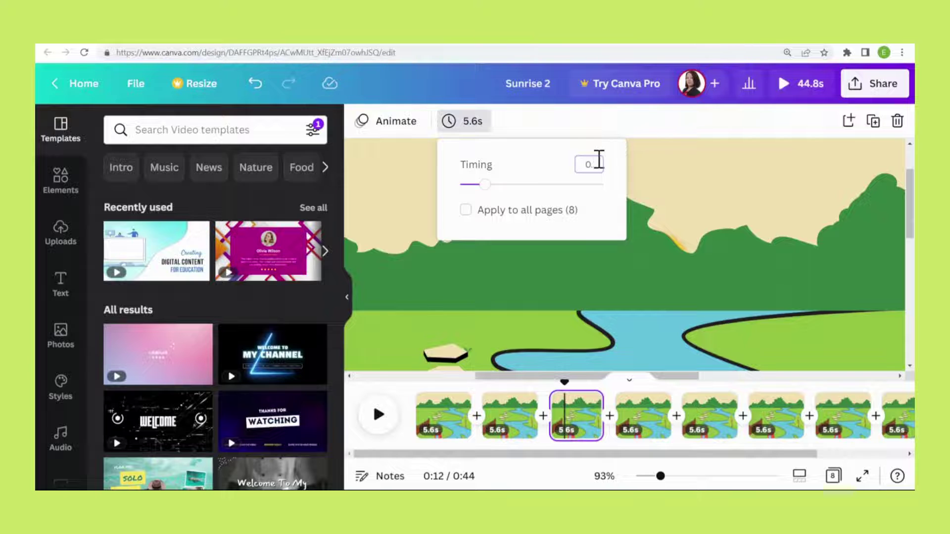
Apply 0.2 s timing to all pages, set the first page to 1.5 s, and preview the animation.
left_click(466, 210)
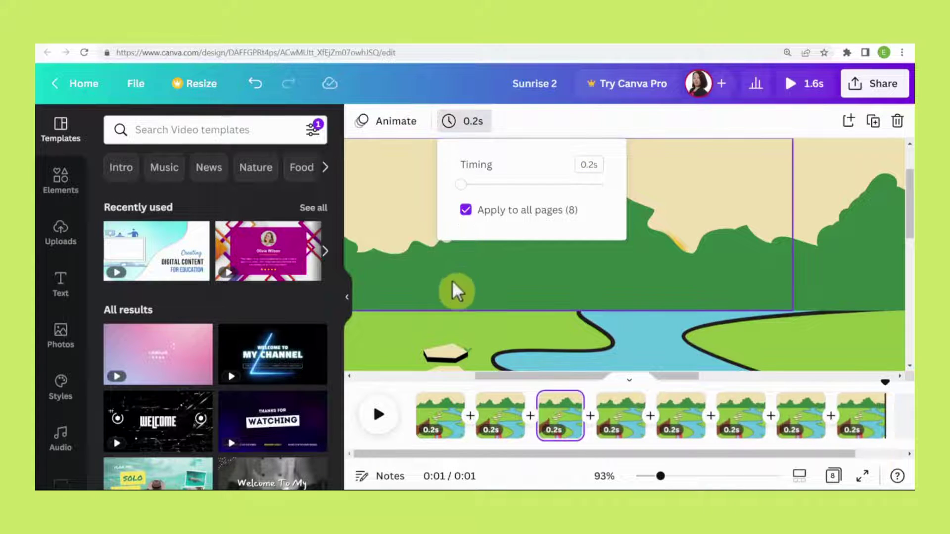
left_click(423, 420)
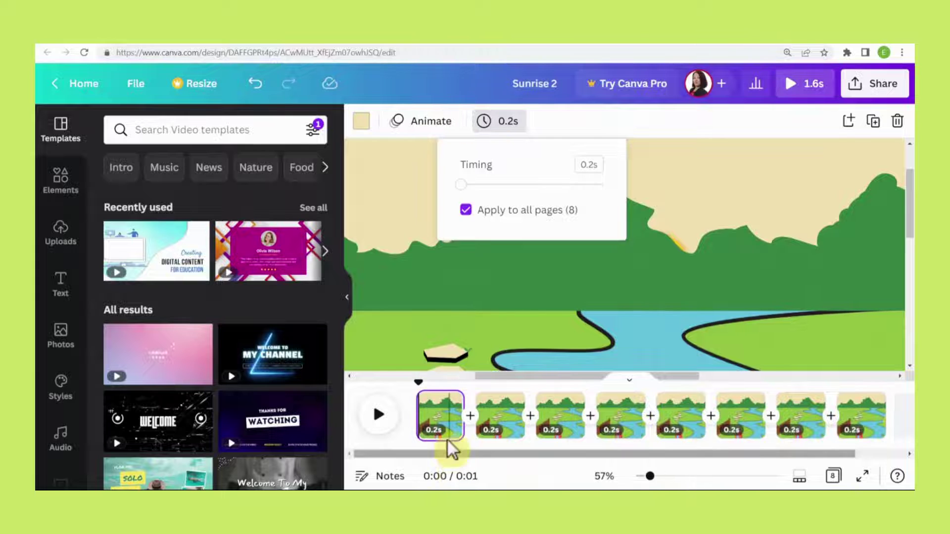
left_click(441, 418)
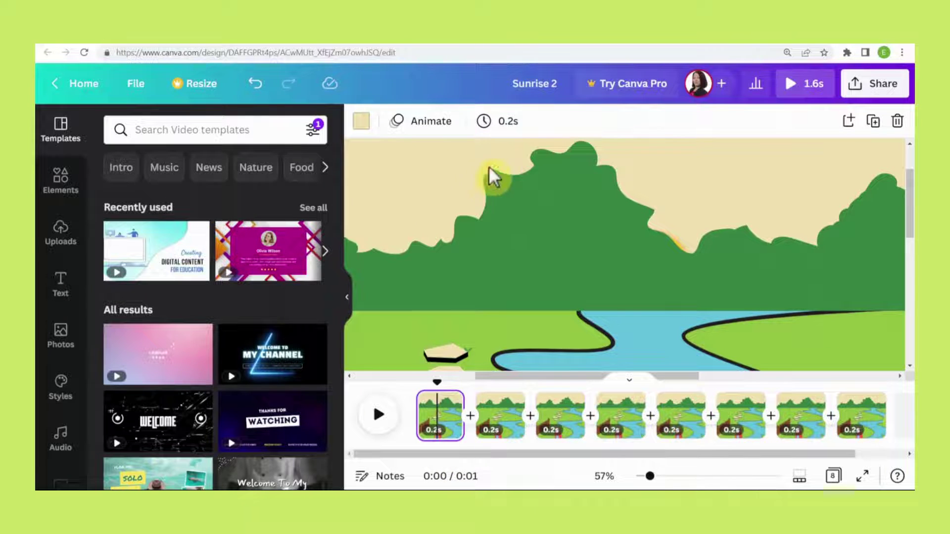
left_click(508, 127)
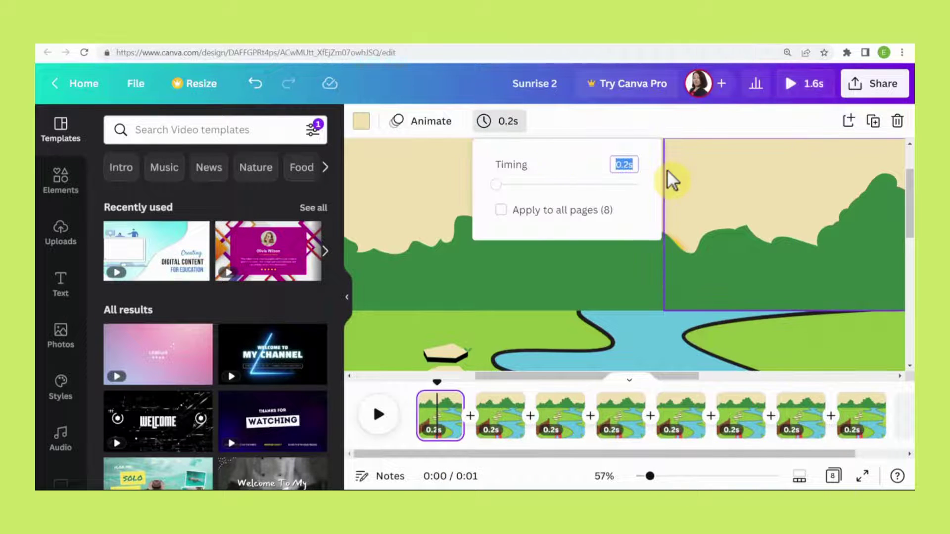
type("1.5")
key("Return")
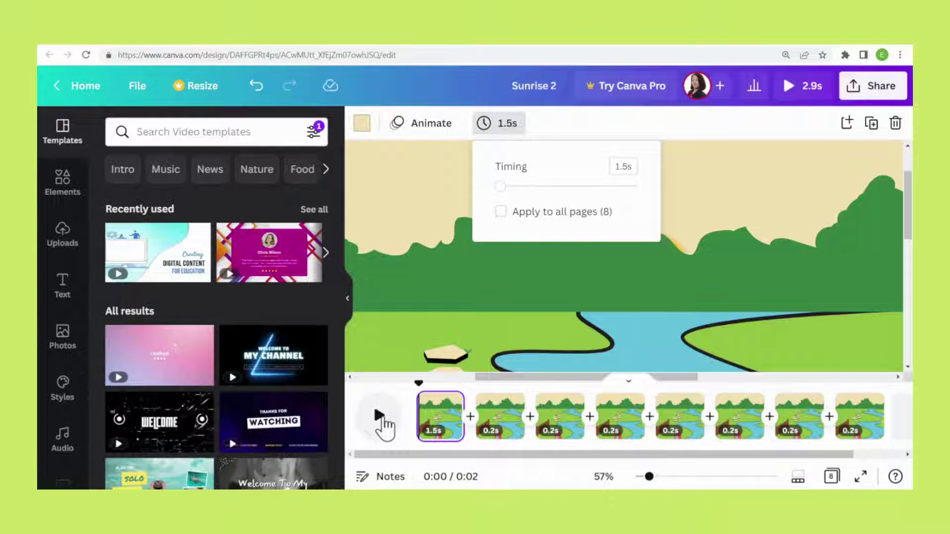
left_click(380, 418)
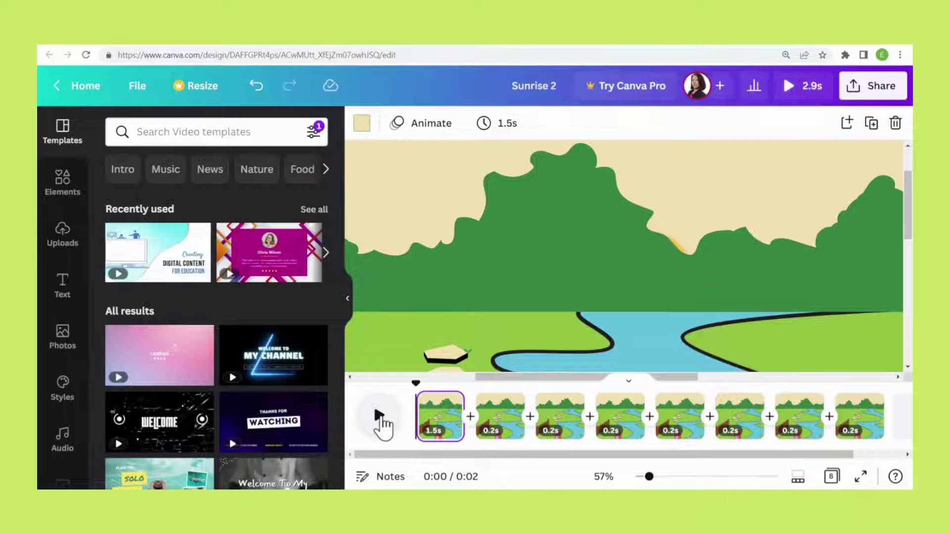
left_click(381, 422)
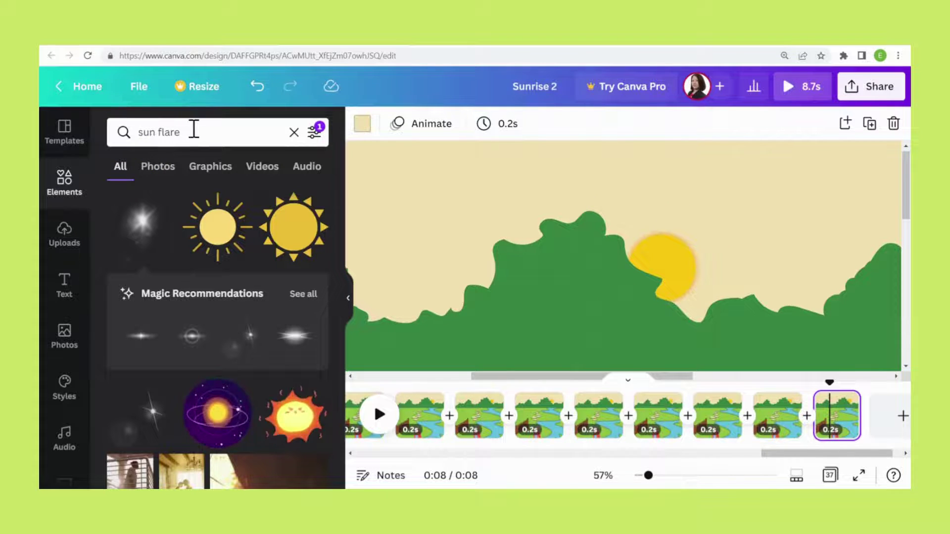
Add the sun flare graphic, shrink it, and place it directly over the sun.
left_click(142, 233)
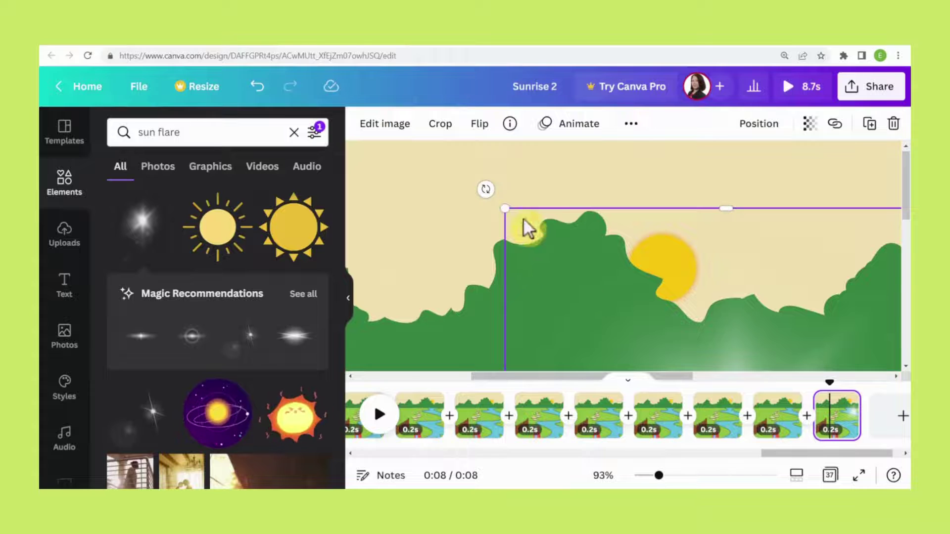
left_click_drag(504, 208, 668, 283)
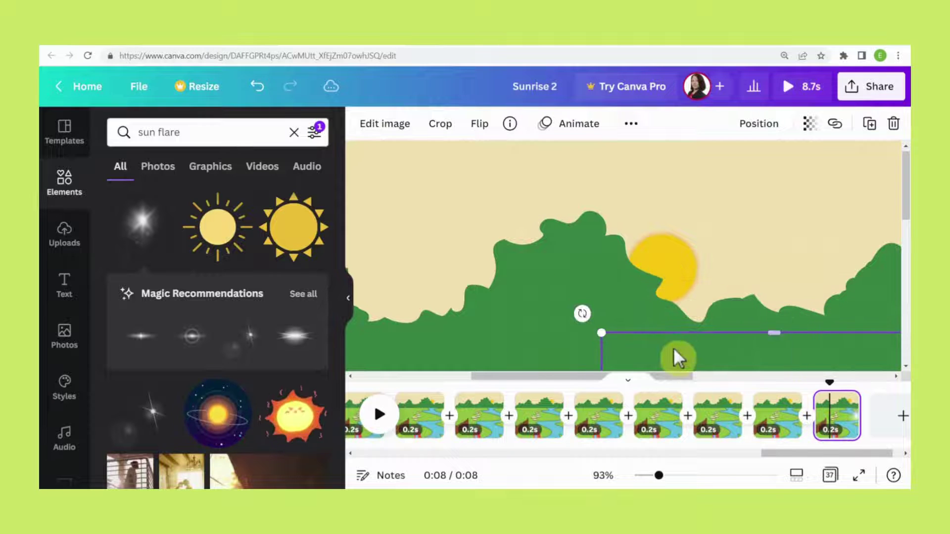
left_click_drag(673, 359, 594, 149)
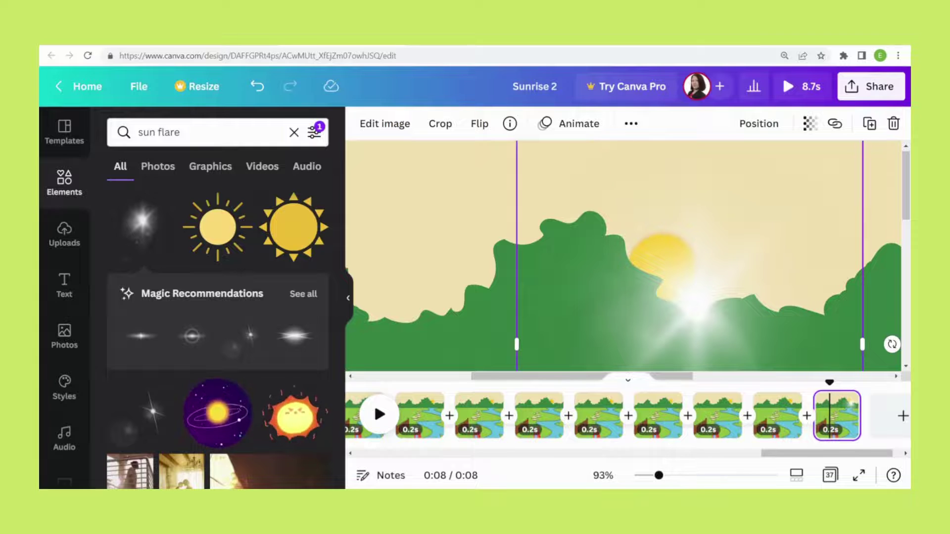
left_click_drag(654, 479, 641, 478)
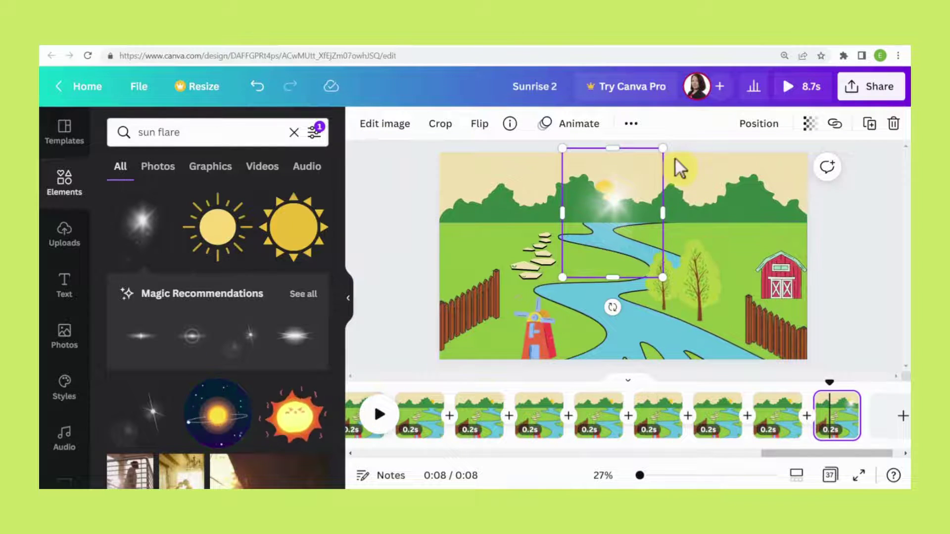
left_click_drag(667, 147, 621, 202)
left_click_drag(594, 243, 622, 226)
left_click_drag(639, 476, 652, 476)
scroll(683, 321, "up", 3)
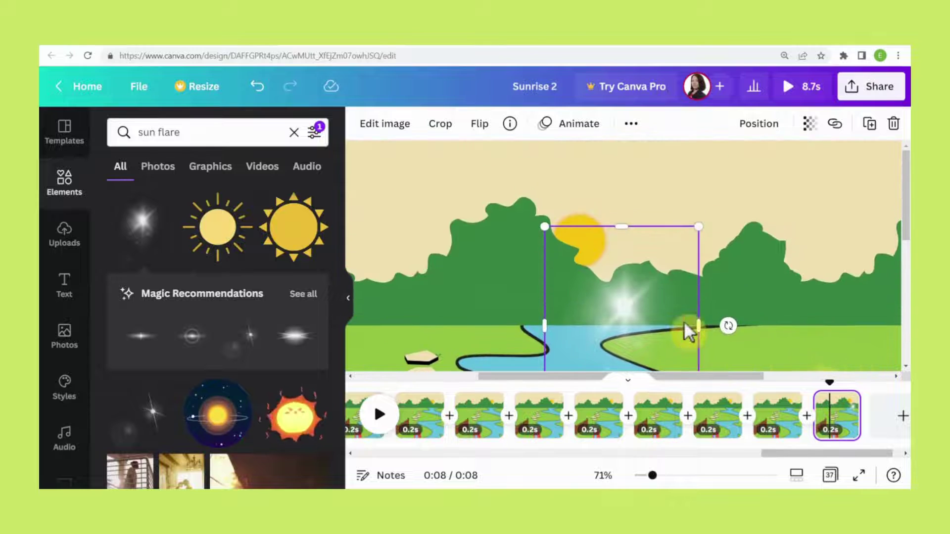
left_click_drag(636, 295, 612, 249)
Send the sun flare backward until it sits behind the hills.
left_click(764, 129)
left_click(694, 169)
left_click(698, 169)
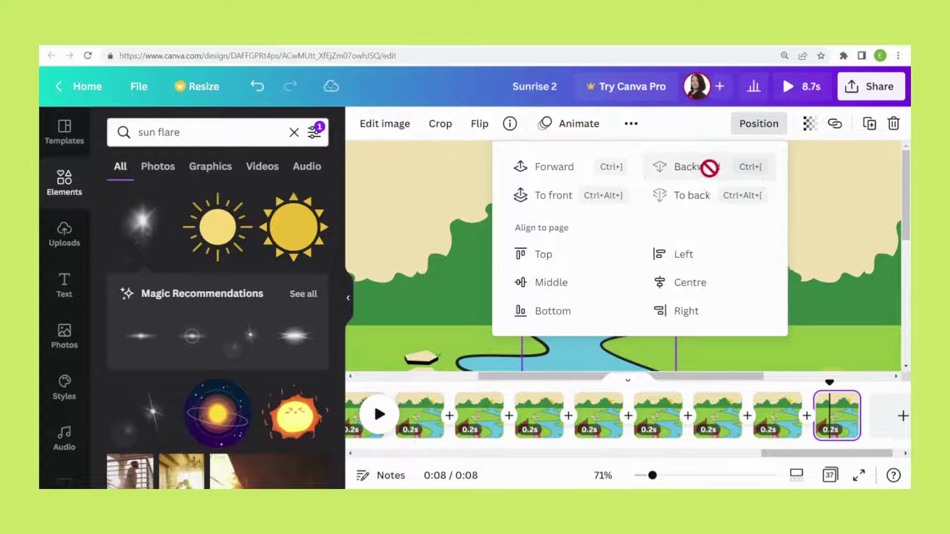
left_click(842, 200)
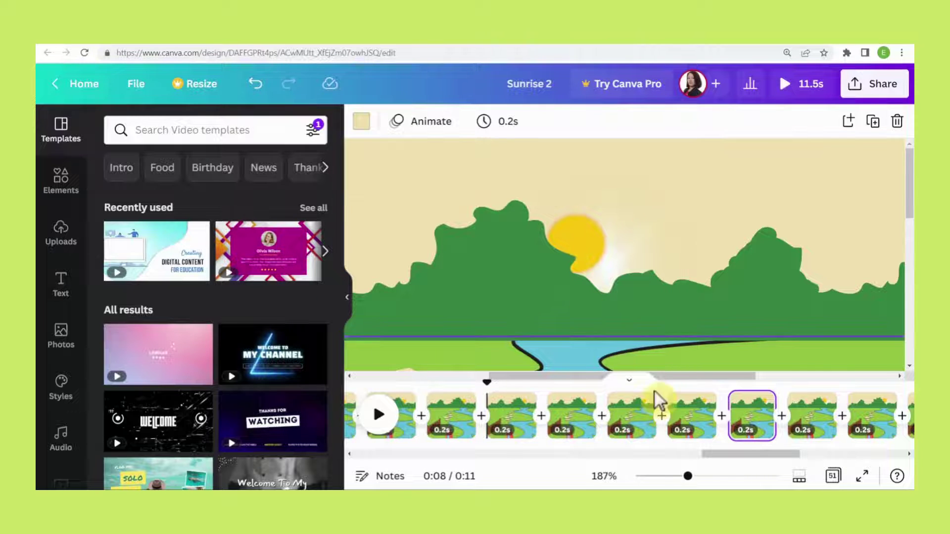
Check the sun flare and green hills, zoom out to fit the whole farm scene, and select the page.
left_click(608, 173)
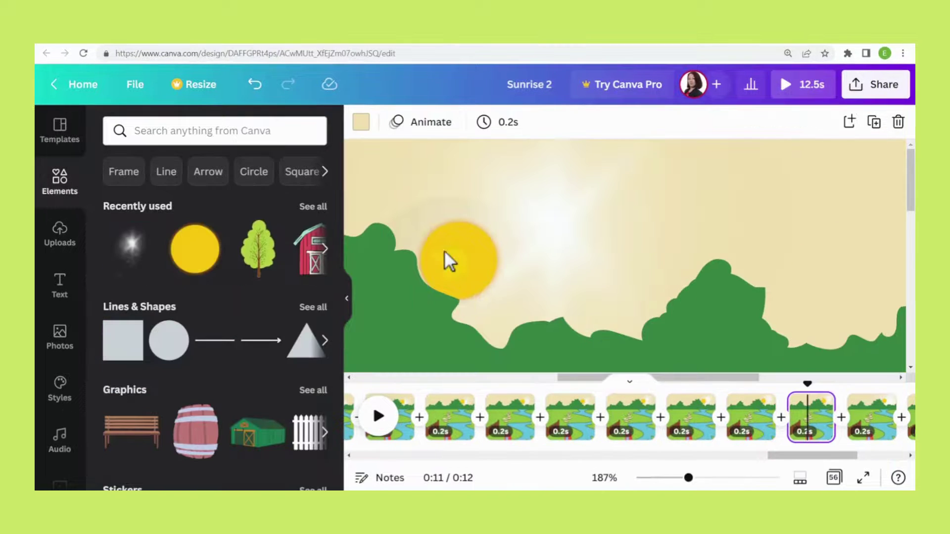
left_click(443, 237)
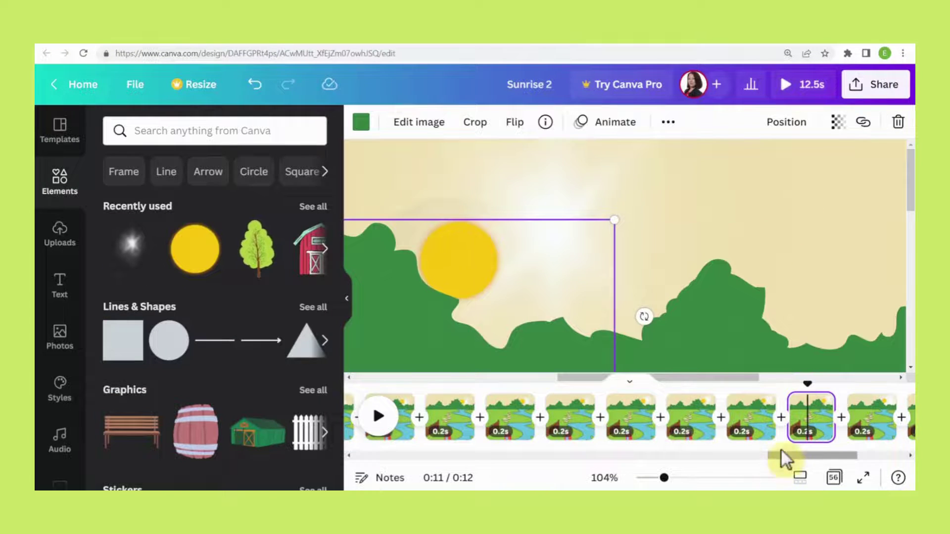
left_click_drag(732, 376, 702, 376)
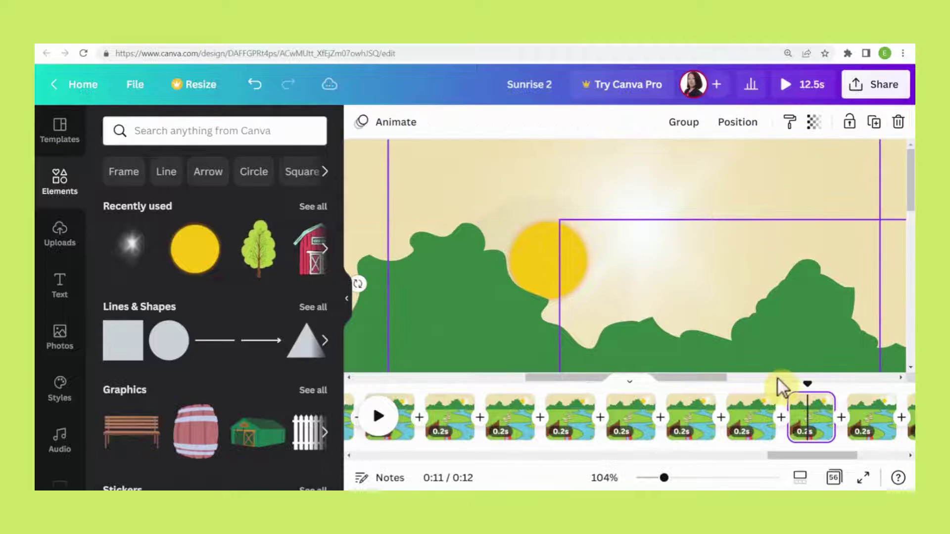
left_click_drag(663, 478, 648, 478)
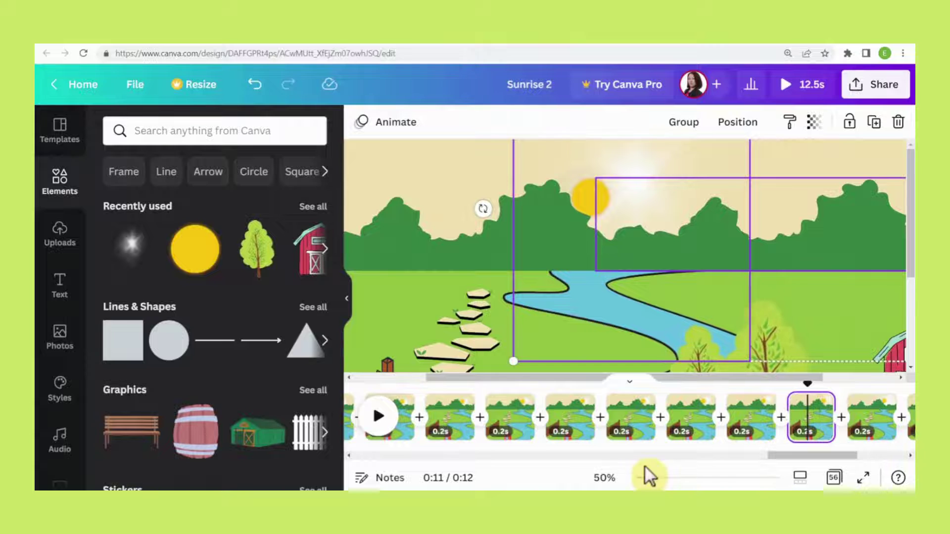
left_click_drag(647, 478, 642, 478)
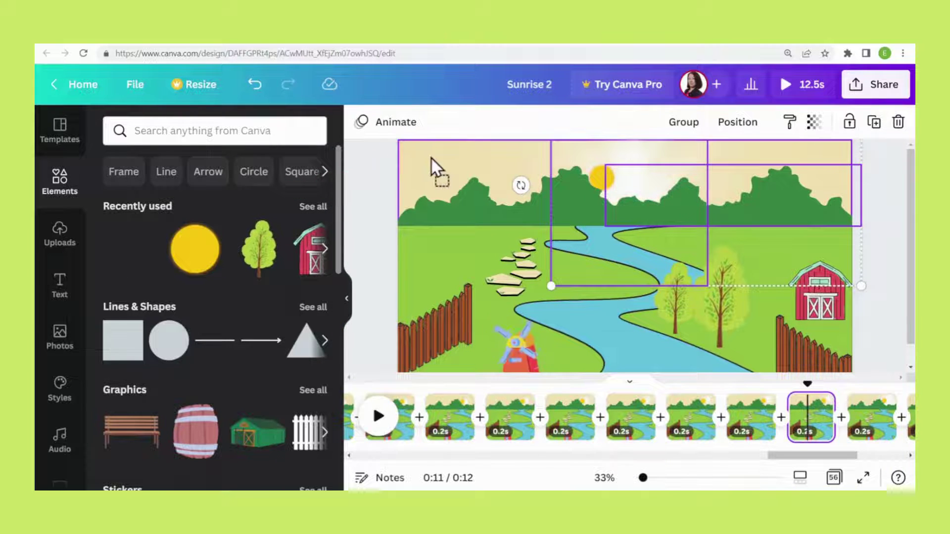
left_click(883, 152)
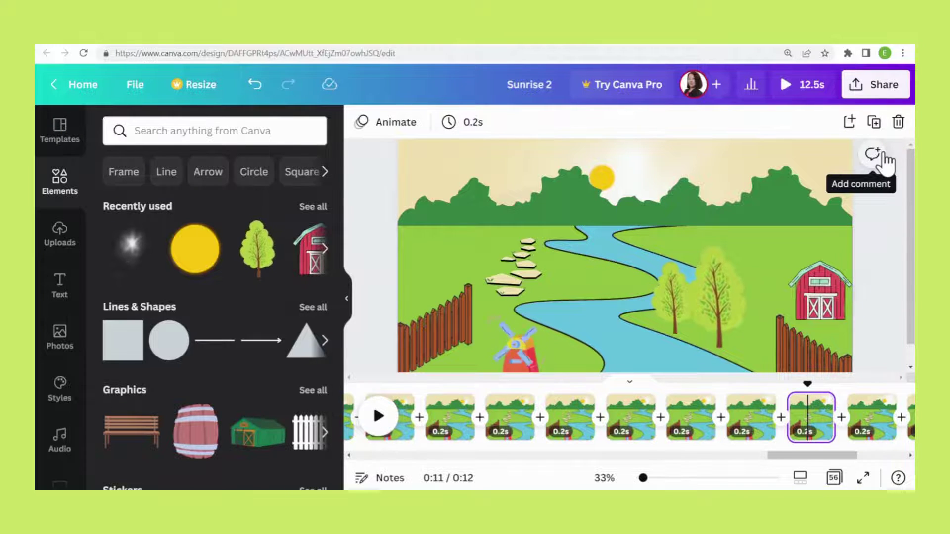
left_click(883, 157)
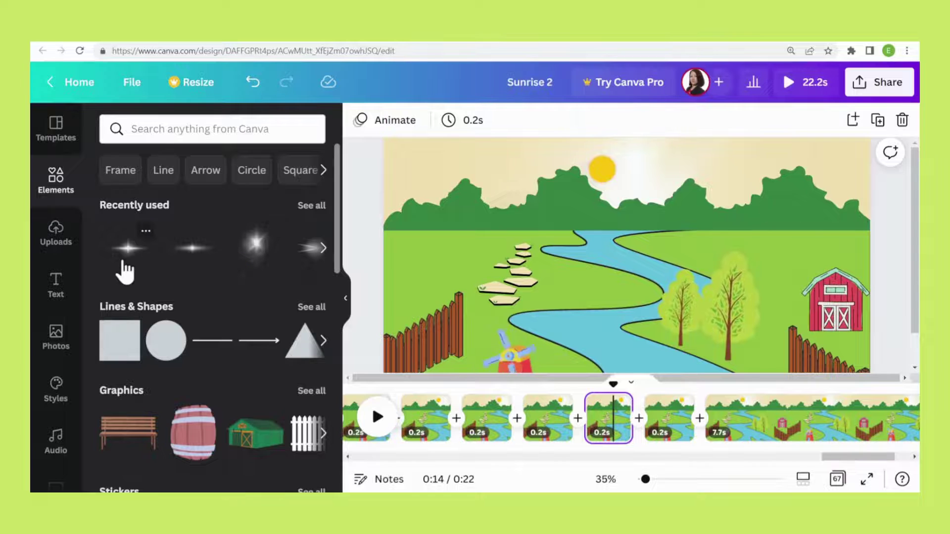
Add a lens flare sparkle high in the sky, tilt it to about −11°, then select the 7.7-second page.
left_click_drag(134, 253, 445, 232)
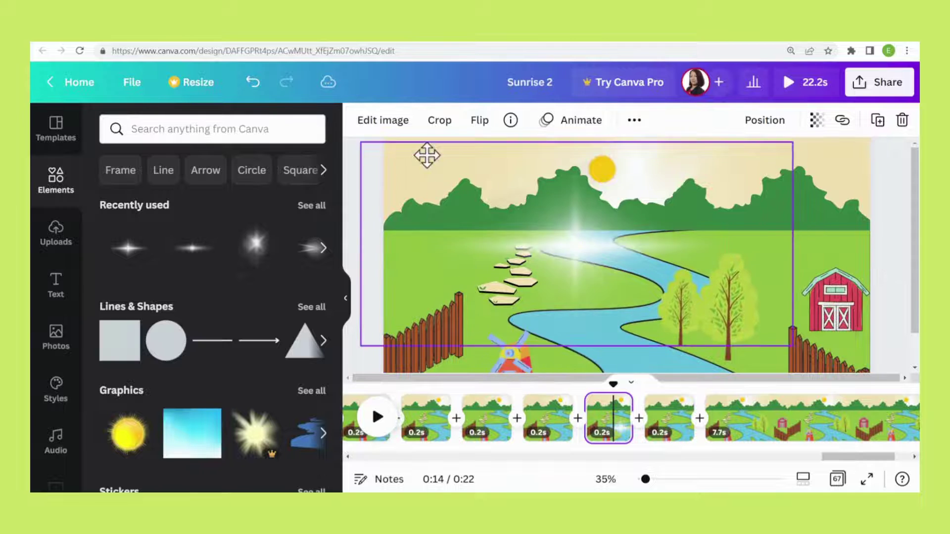
left_click_drag(420, 142, 404, 94)
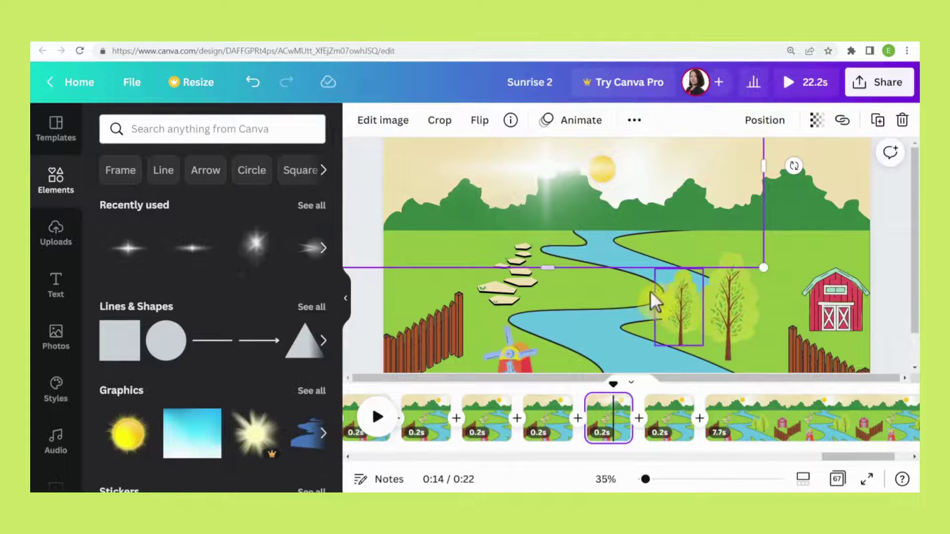
left_click_drag(793, 165, 820, 89)
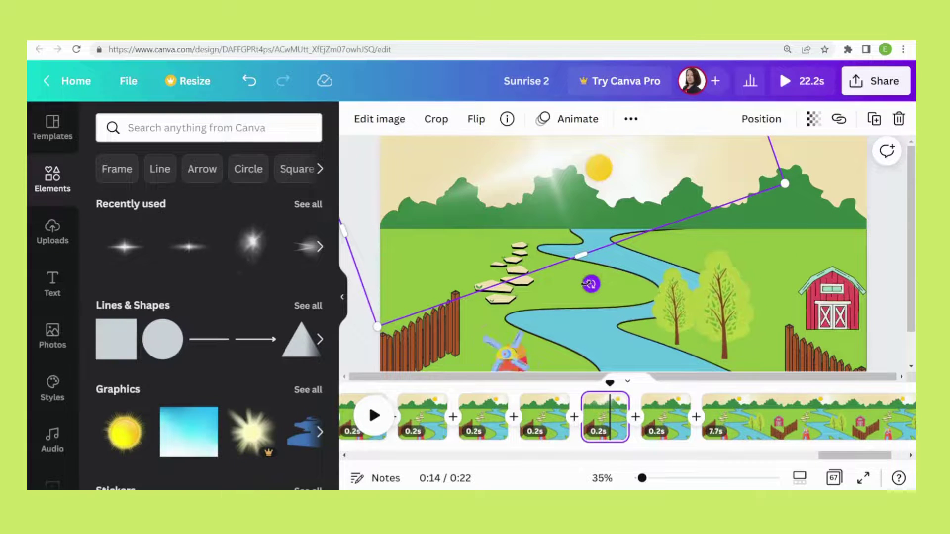
left_click_drag(590, 284, 568, 290)
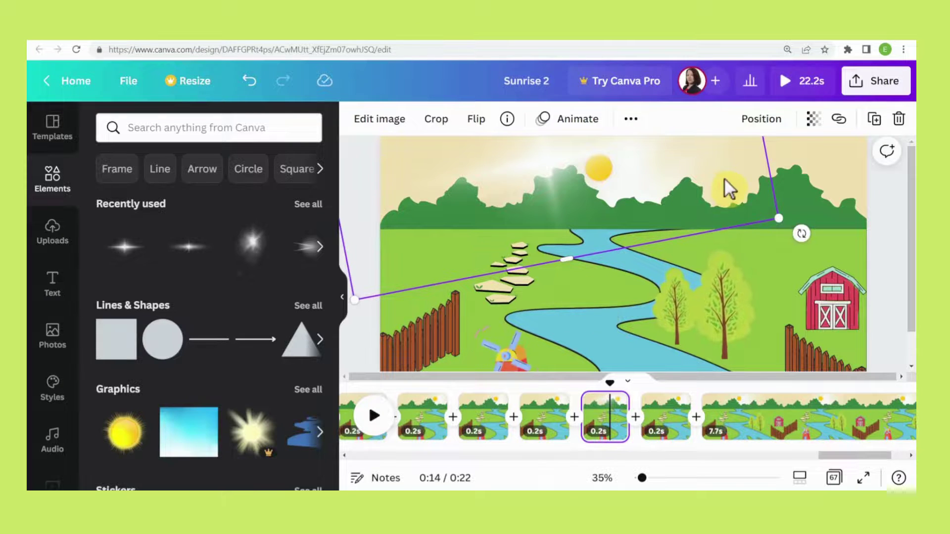
left_click(716, 402)
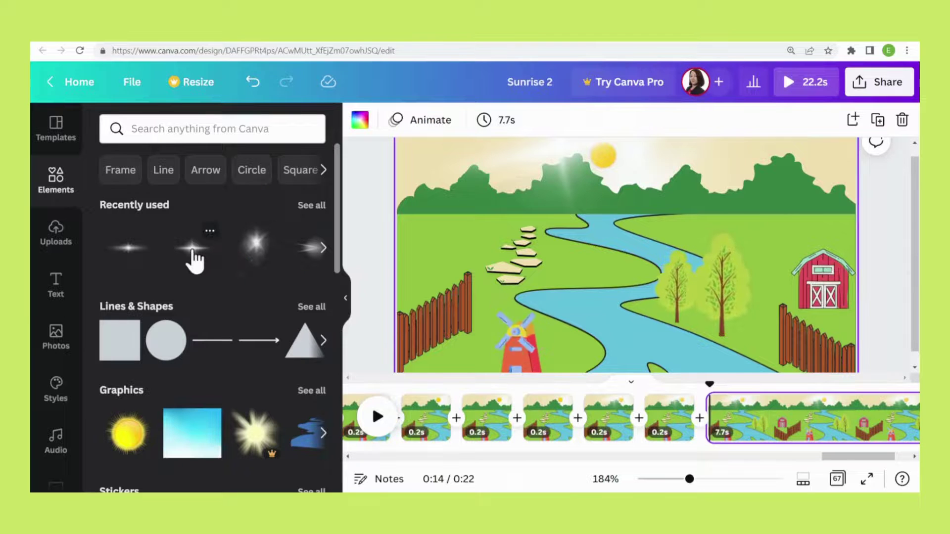
Add another lens flare to the final 7.7s scene, shifted up-left and shrunk smaller.
left_click_drag(194, 255, 477, 280)
left_click_drag(446, 230, 517, 280)
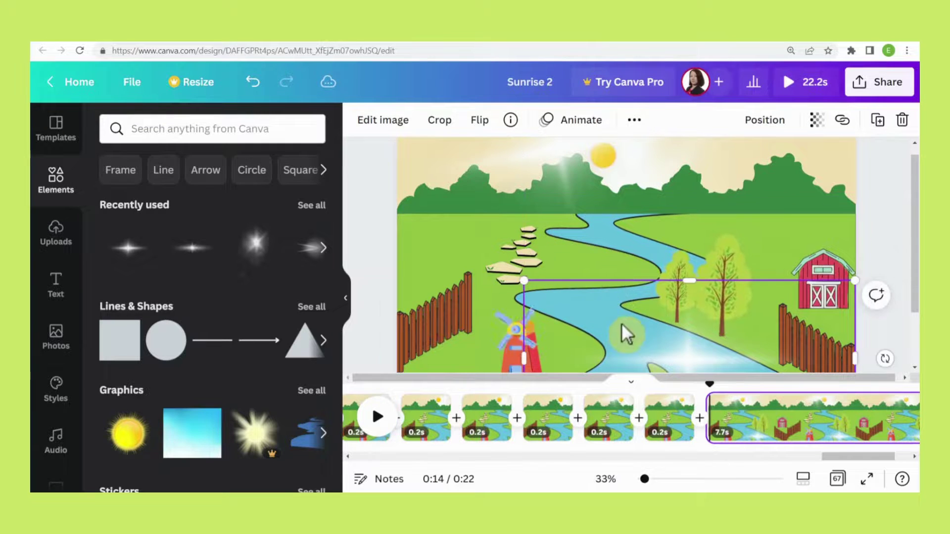
left_click_drag(582, 300, 544, 263)
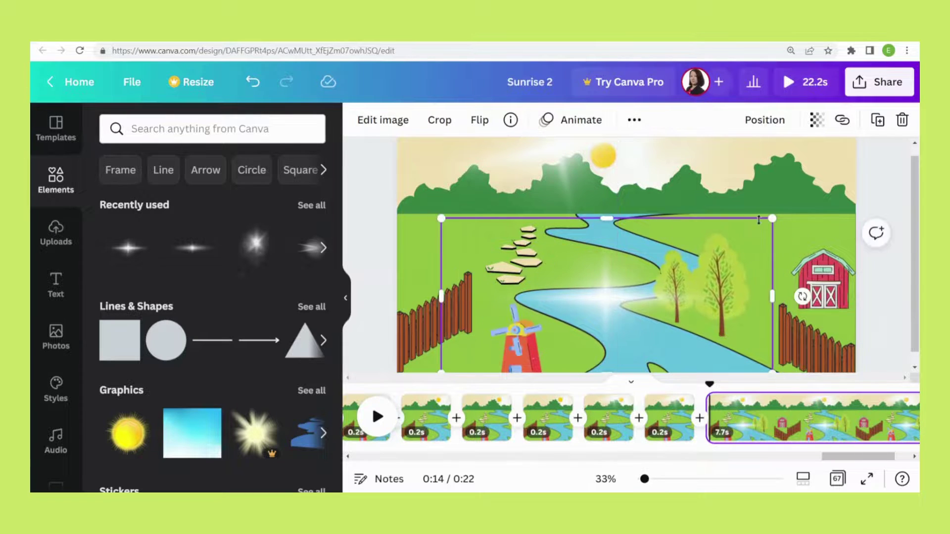
left_click_drag(765, 218, 730, 237)
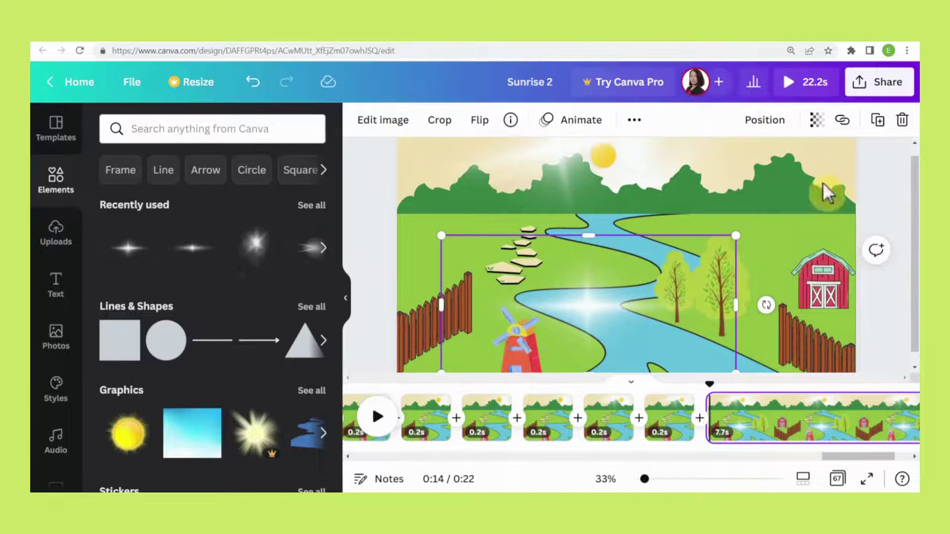
Set the flare's transparency to 65, move it onto the river below the horizon, then deselect.
left_click(816, 120)
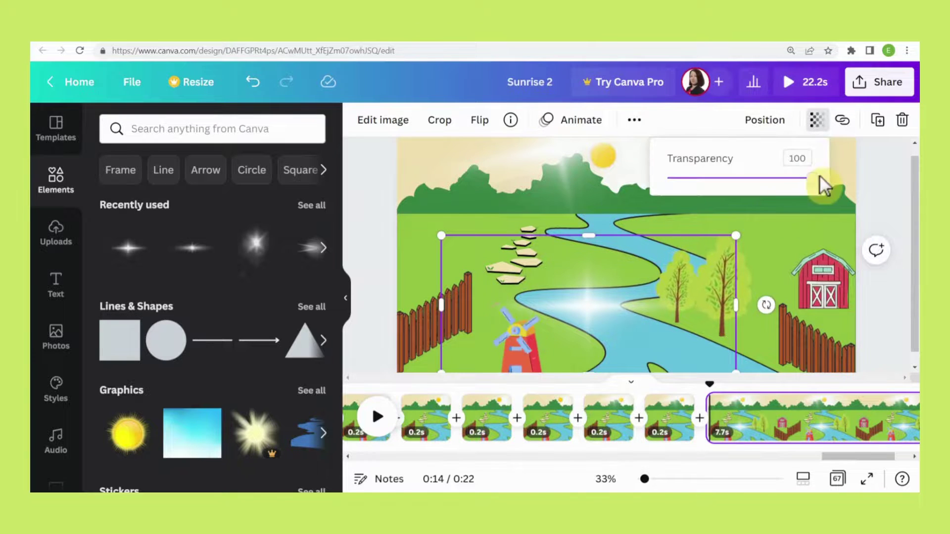
left_click_drag(813, 178, 769, 178)
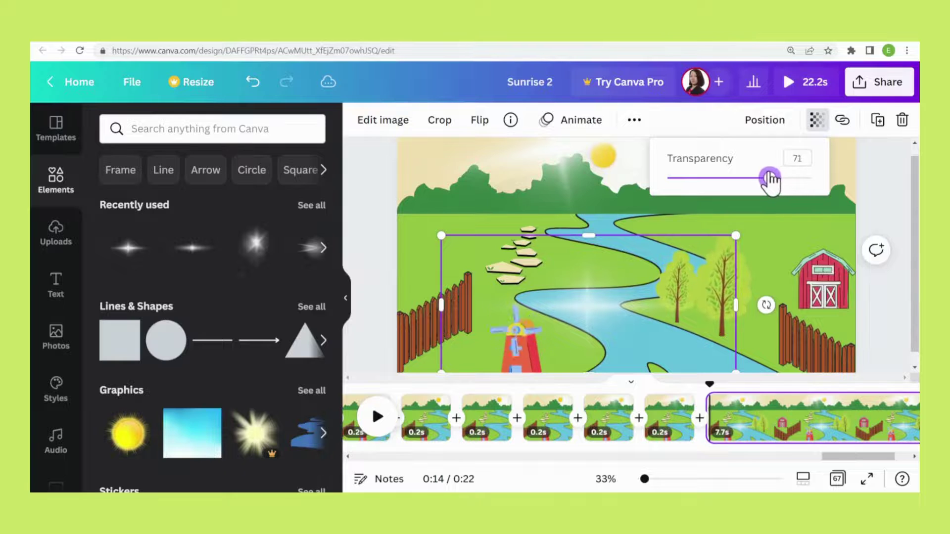
left_click(615, 312)
left_click_drag(613, 310, 598, 301)
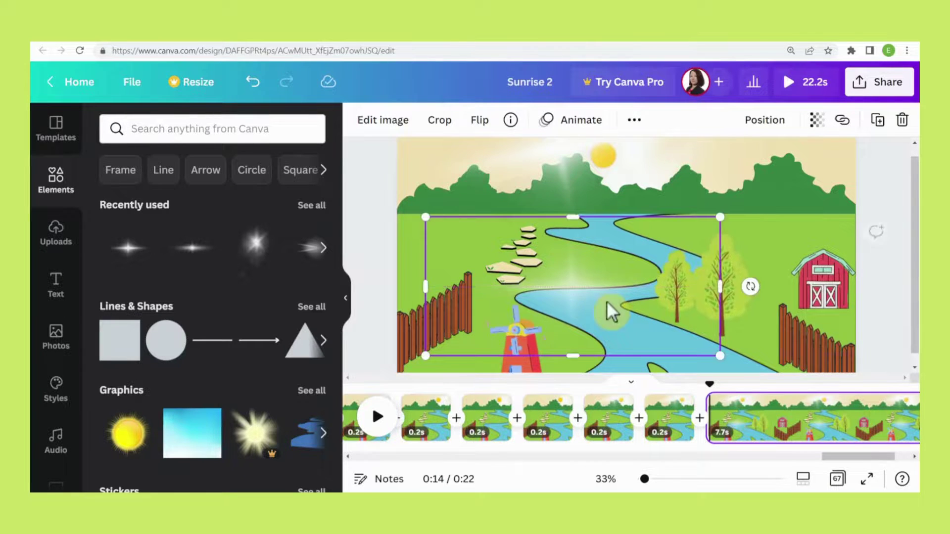
left_click(894, 283)
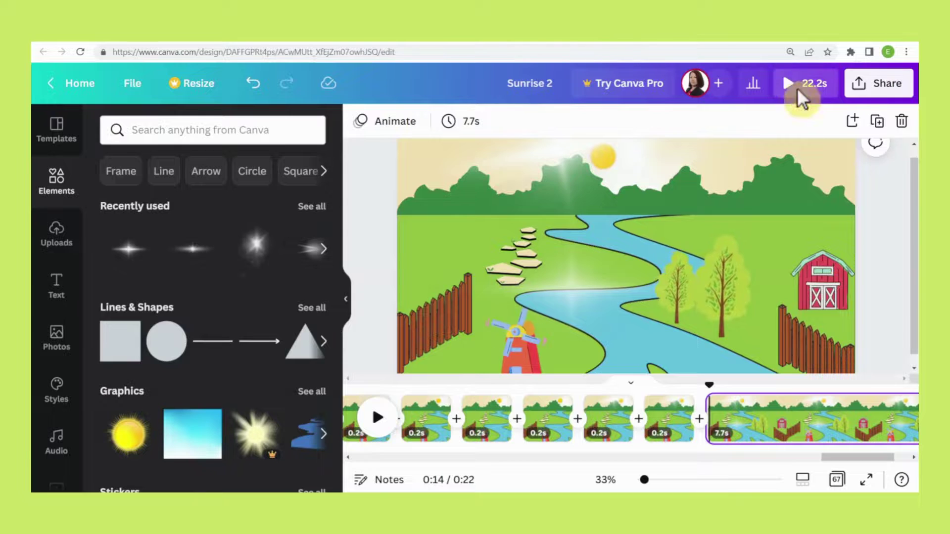
left_click(797, 87)
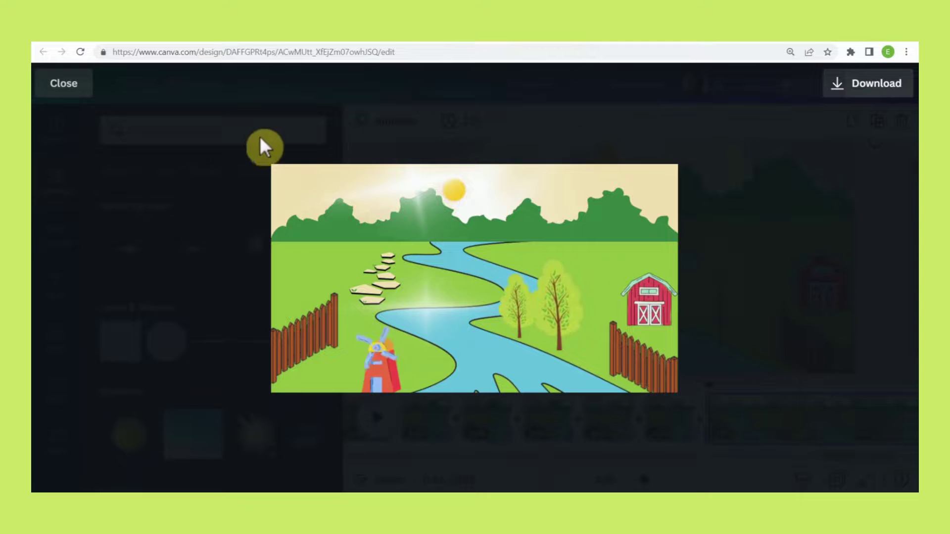
left_click(69, 92)
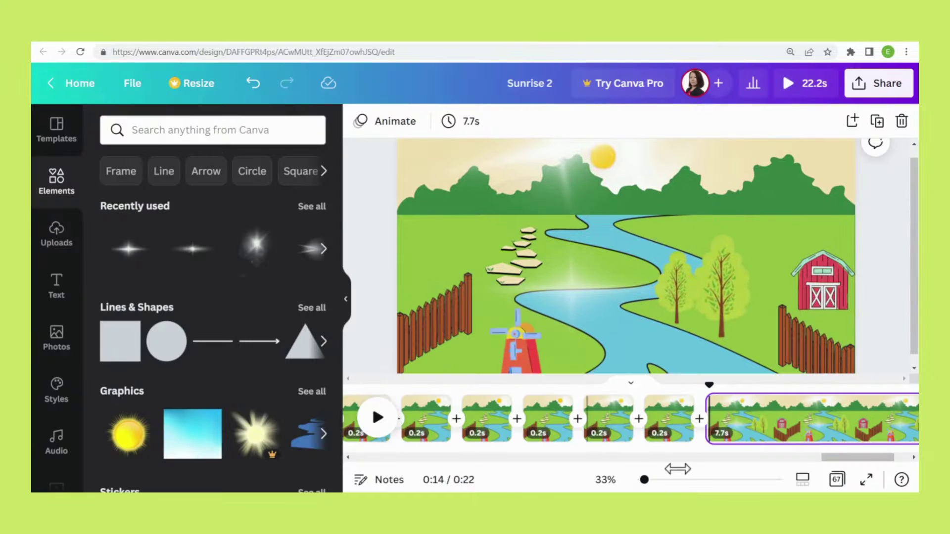